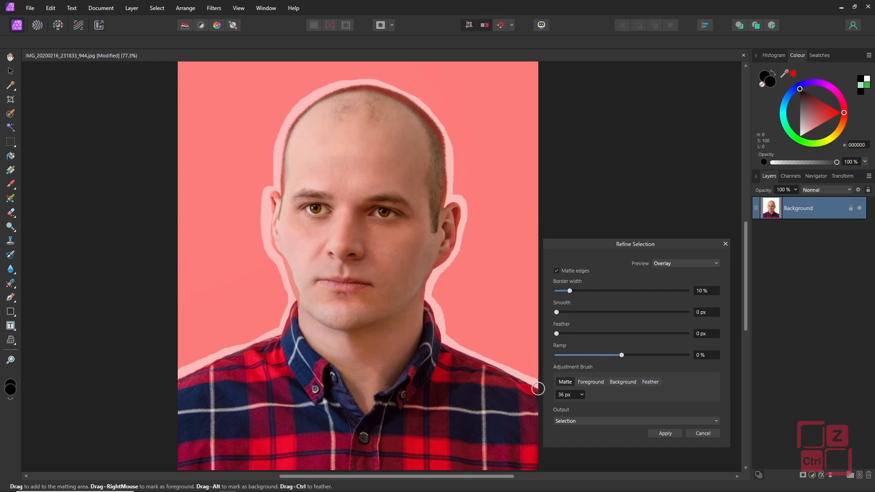
Output the refined selection to a new layer with mask and rename that layer base.
click(636, 421)
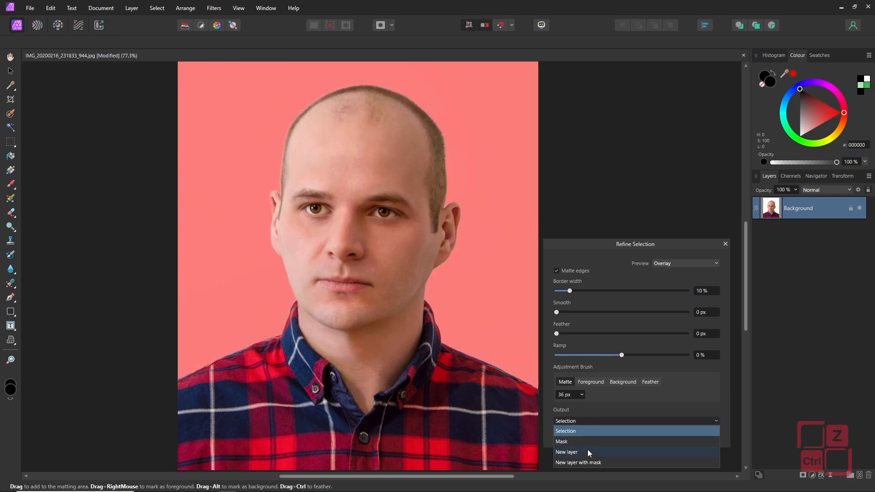
click(571, 460)
click(664, 433)
double_click(811, 208)
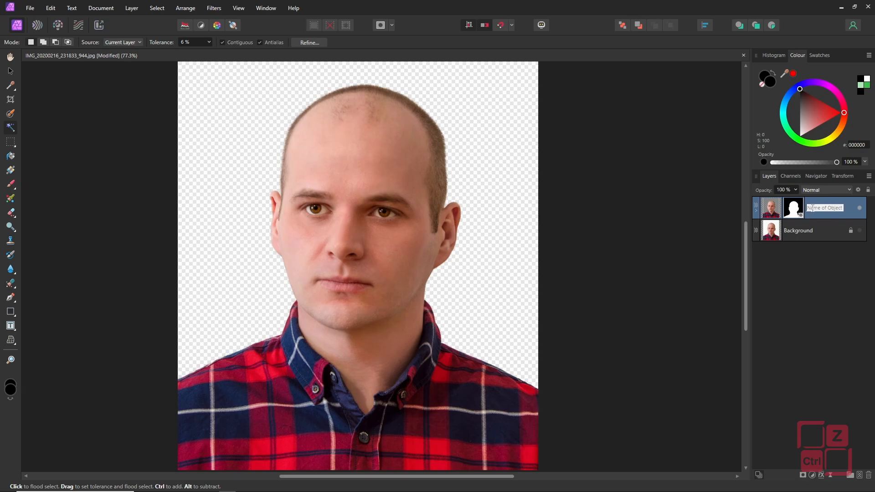
text(base)
key(Return)
Add a black fill layer directly above the Background layer, rename it bckg and lock it.
click(815, 230)
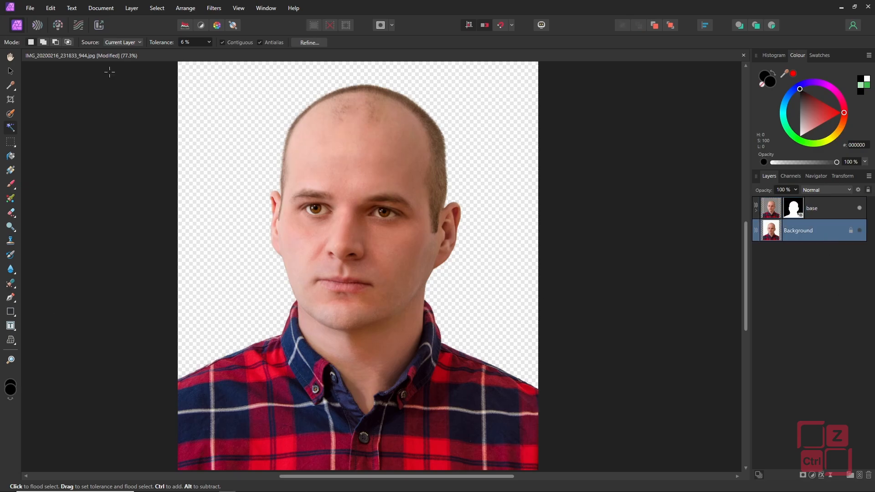
click(130, 8)
click(144, 68)
double_click(788, 230)
text(b)
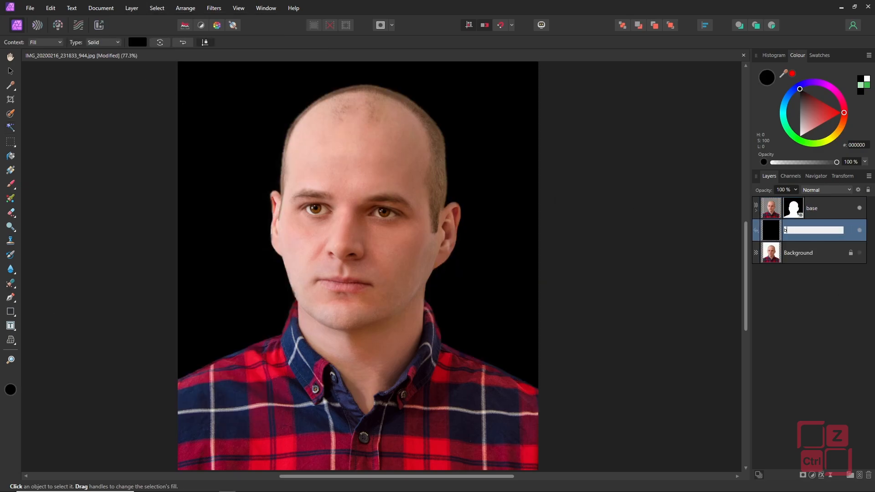
text(ckg)
key(Return)
click(851, 232)
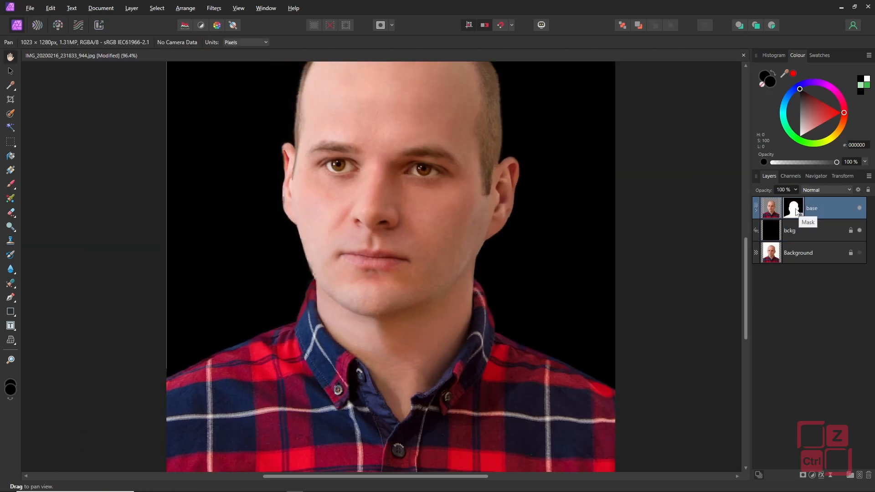
Isolate the base layer's mask and set up a white 38 px paint brush with Overlay blending, 100% opacity and 100% flow.
alt+click(794, 210)
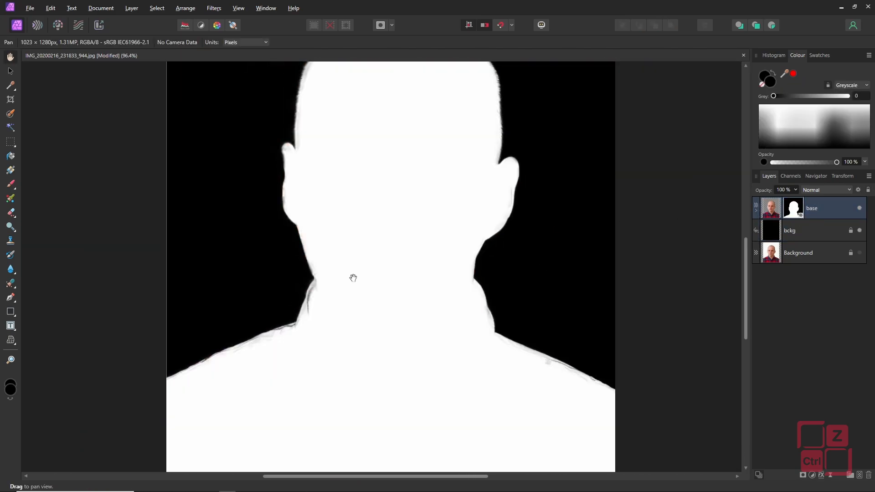
key(b)
key(x)
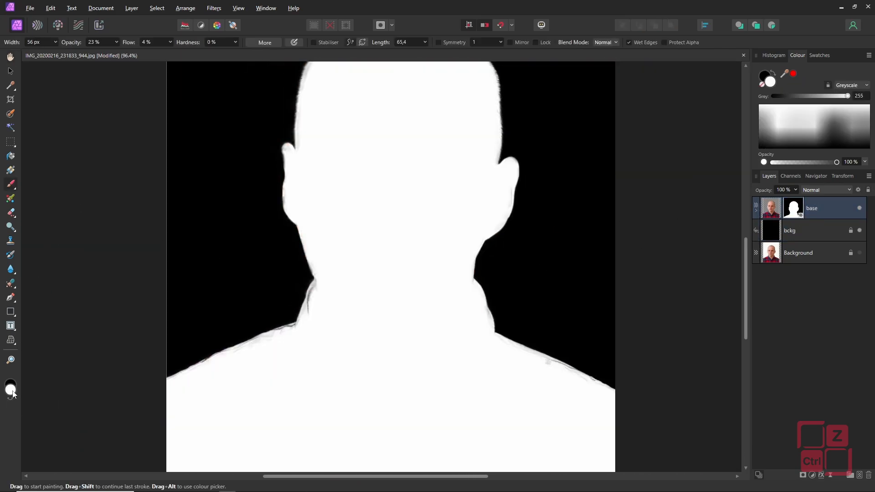
click(607, 42)
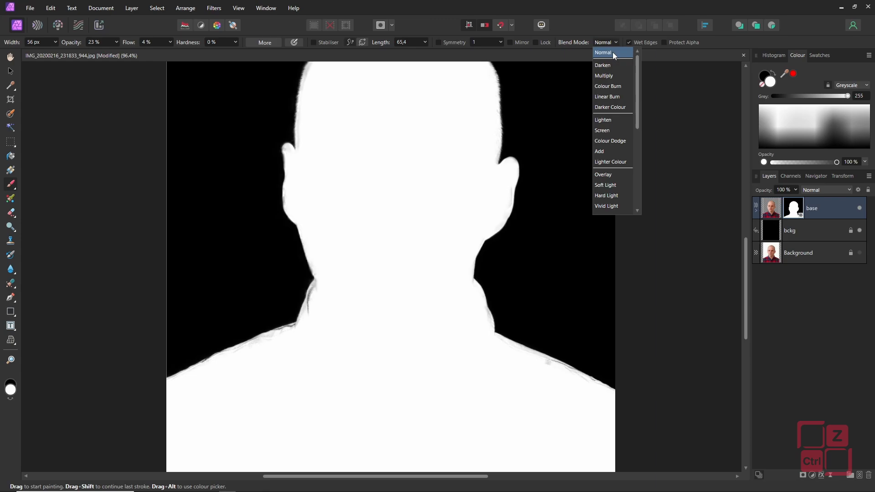
click(611, 174)
drag(352, 307, 348, 307)
drag(322, 311, 318, 312)
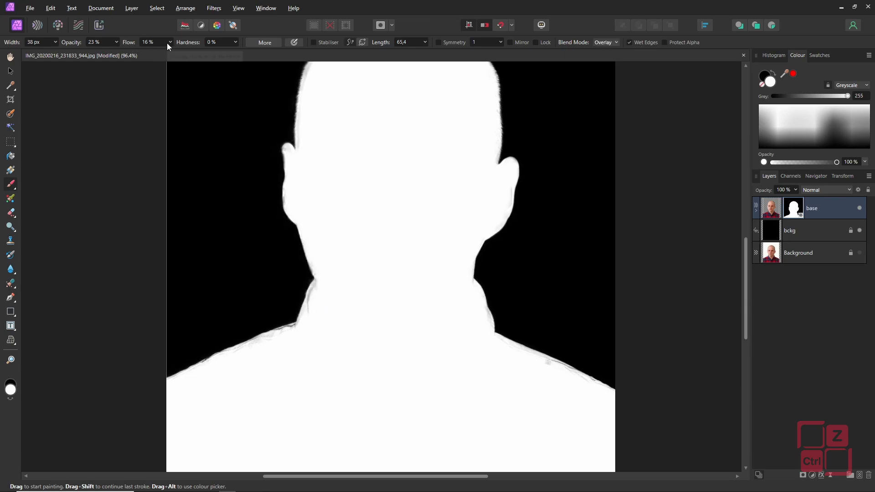
drag(170, 42, 190, 54)
drag(133, 53, 169, 53)
Paint white along the mask's head, ear, collar and shoulder edges to clean up the grey fringes.
mouse_move(314, 298)
mouse_down()
mouse_move(315, 270)
mouse_move(288, 193)
mouse_move(303, 101)
mouse_move(315, 167)
mouse_up()
drag(317, 108, 322, 101)
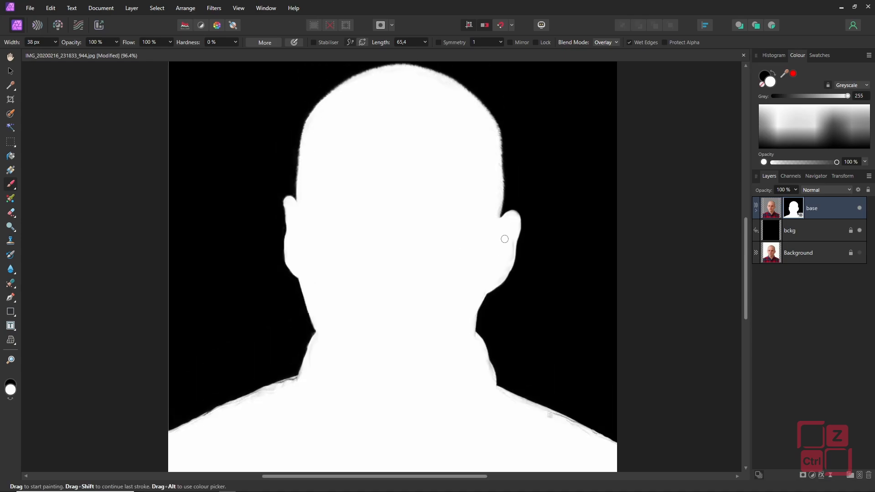
mouse_move(515, 221)
mouse_down()
mouse_move(479, 300)
mouse_move(489, 369)
mouse_move(537, 410)
mouse_move(611, 442)
mouse_up()
mouse_move(242, 415)
mouse_down()
mouse_move(289, 384)
mouse_move(169, 439)
mouse_up()
mouse_move(301, 376)
mouse_down()
mouse_move(317, 308)
mouse_move(315, 346)
mouse_up()
drag(495, 209, 517, 222)
drag(291, 208, 296, 259)
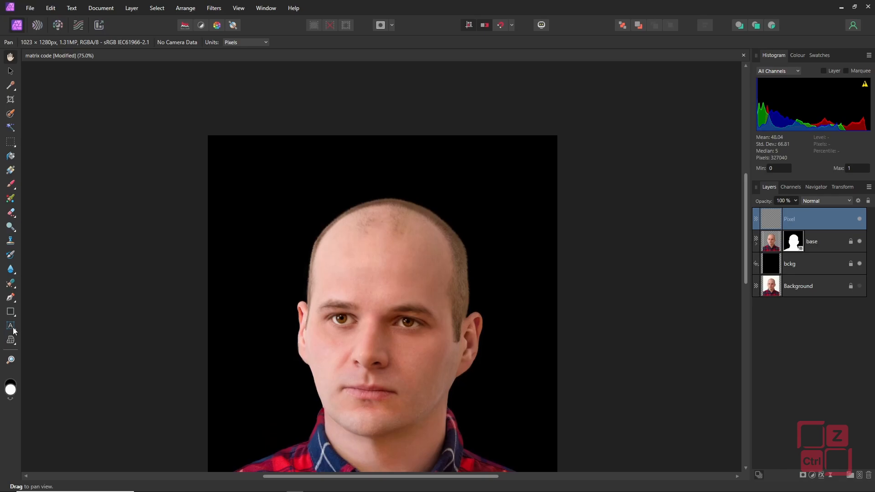
Draw a very narrow, tall text frame along the photo's left edge, using the Matrix Code NFI font.
click(12, 327)
click(36, 338)
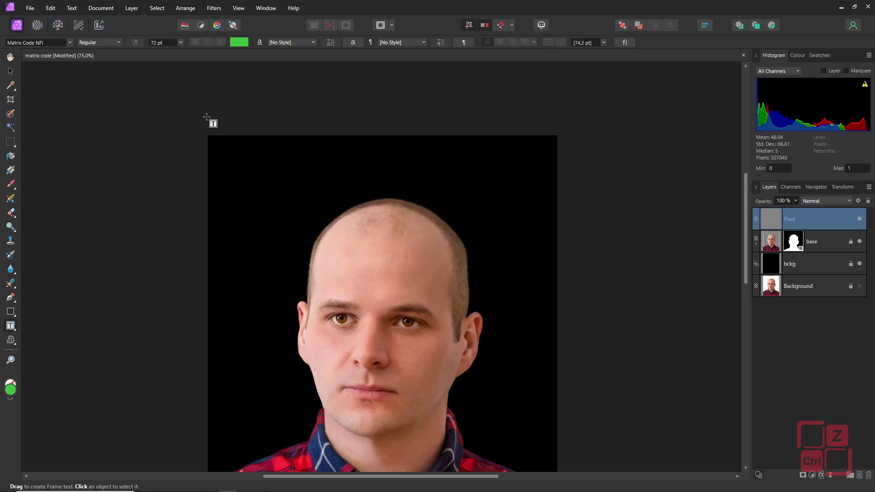
drag(209, 98, 213, 447)
scroll(215, 157, up, 5)
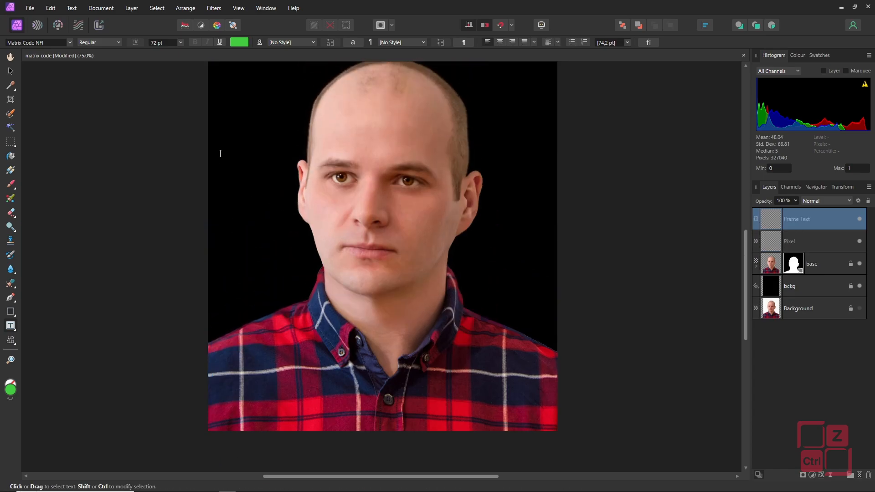
scroll(219, 142, up, 2)
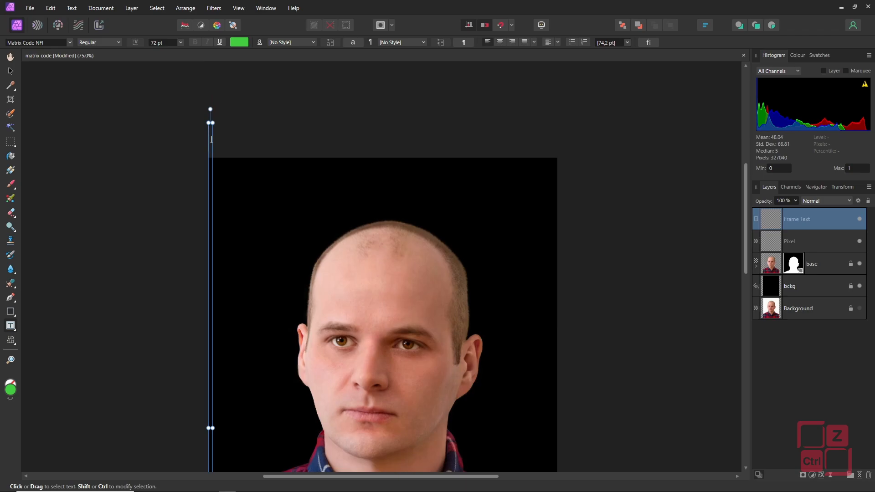
click(70, 42)
scroll(29, 227, down, 2)
click(40, 206)
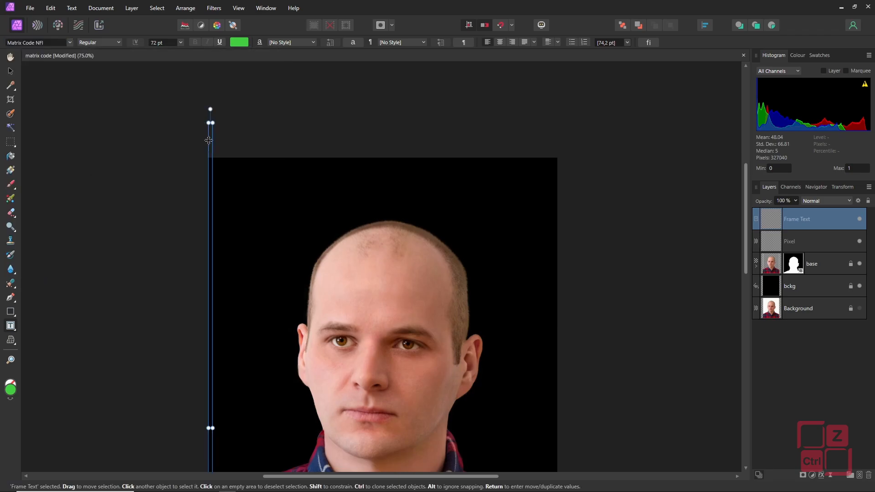
Fill the narrow frame with the text 1qwertyuiopasdfghjklzxcvb as a vertical column of characters.
click(221, 225)
text(1qwer)
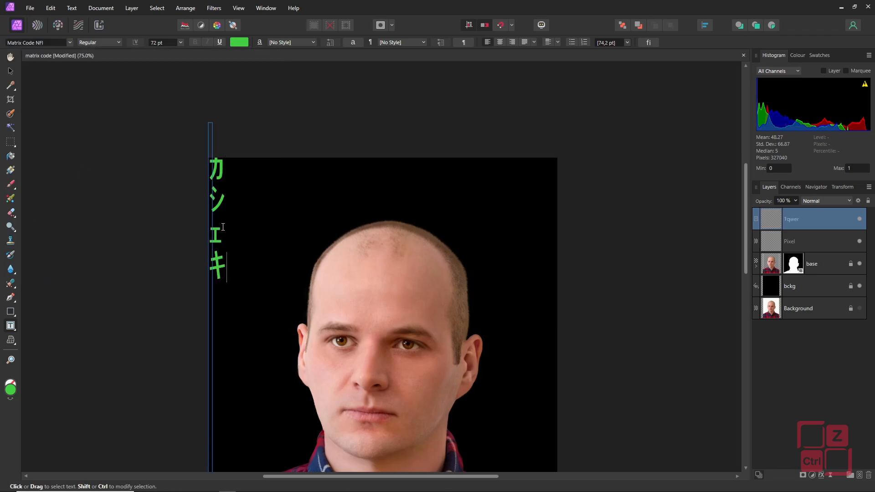
text(tyuiop)
scroll(222, 227, up, 5)
key(Escape)
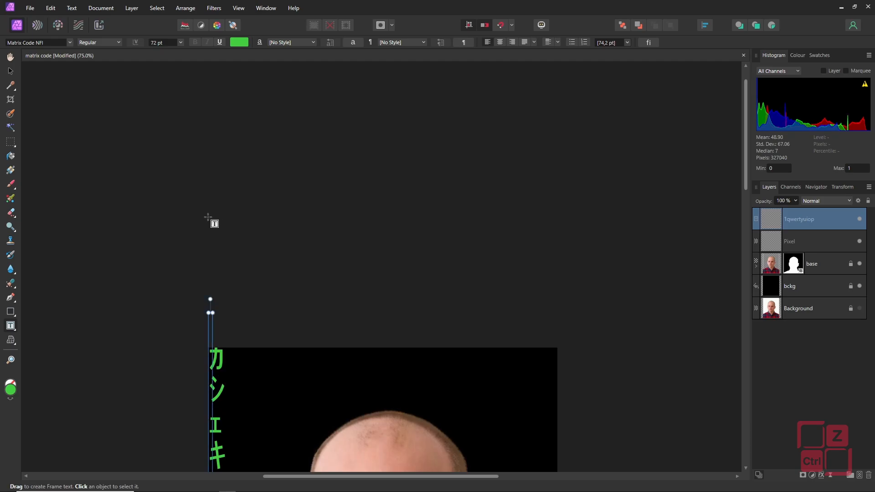
text(asdfg)
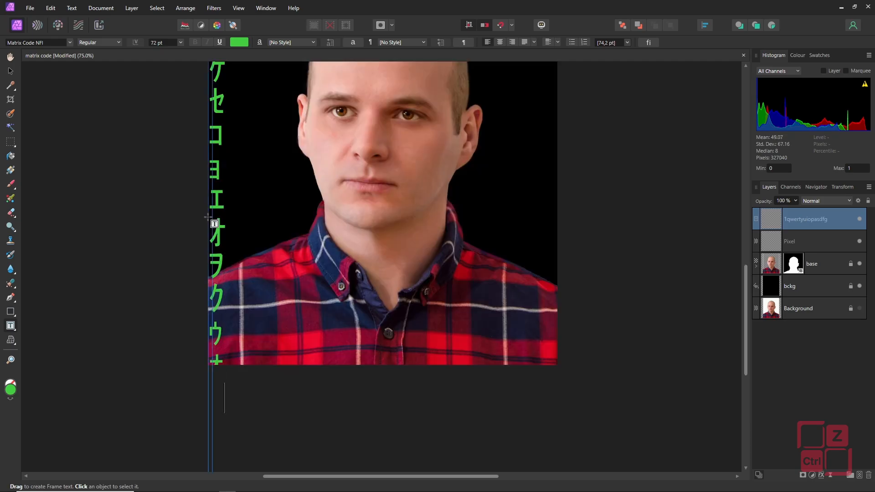
click(212, 222)
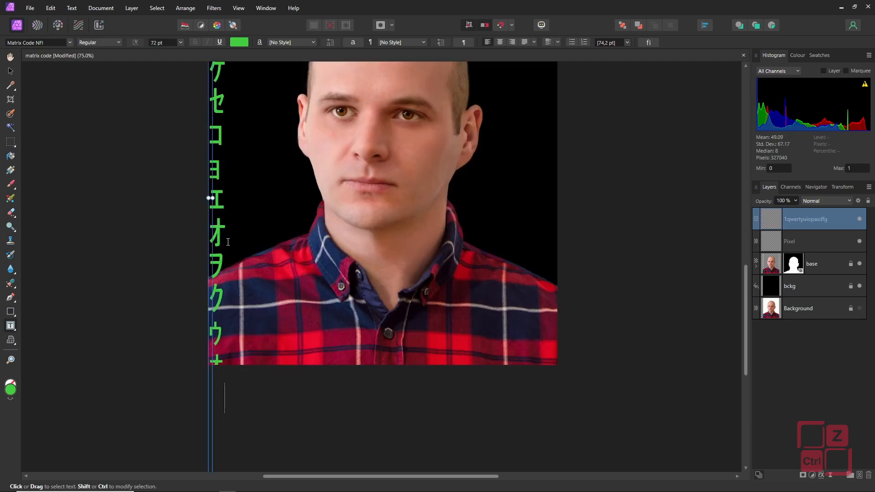
text(hjkl)
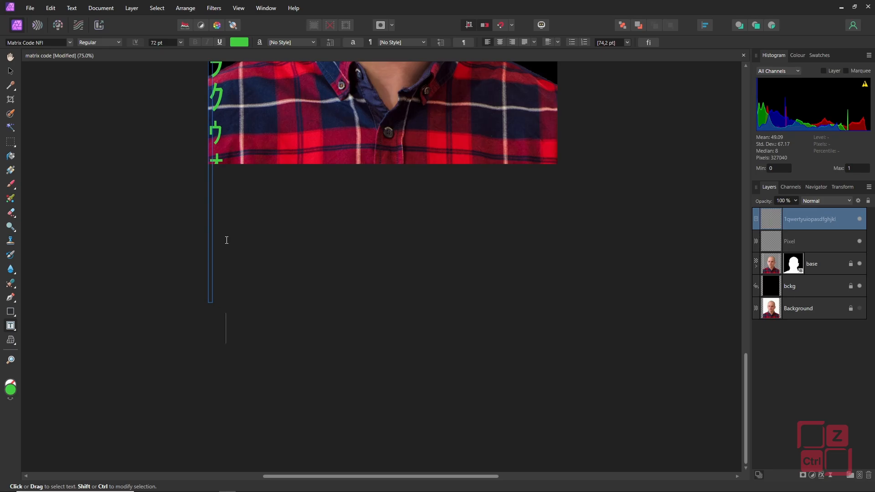
text(zx)
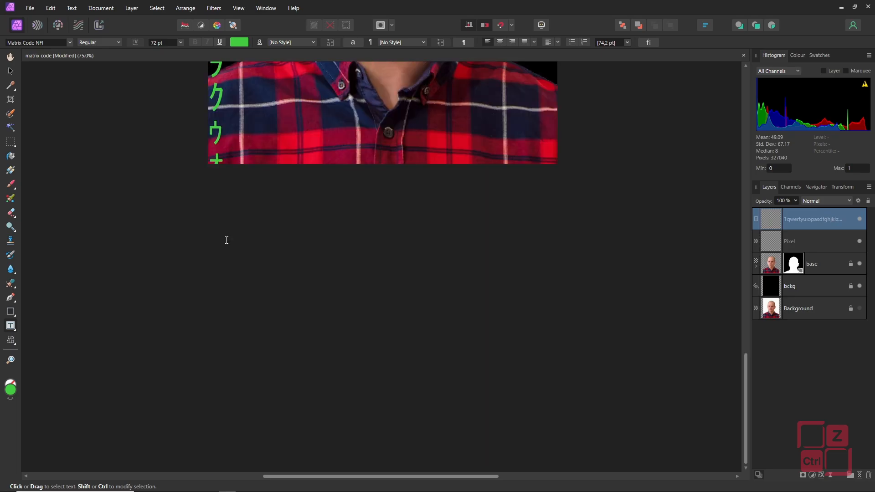
key(Escape)
Move the character column slightly inward from the photo's left edge and upward beyond the image's upper border.
scroll(236, 236, up, 2)
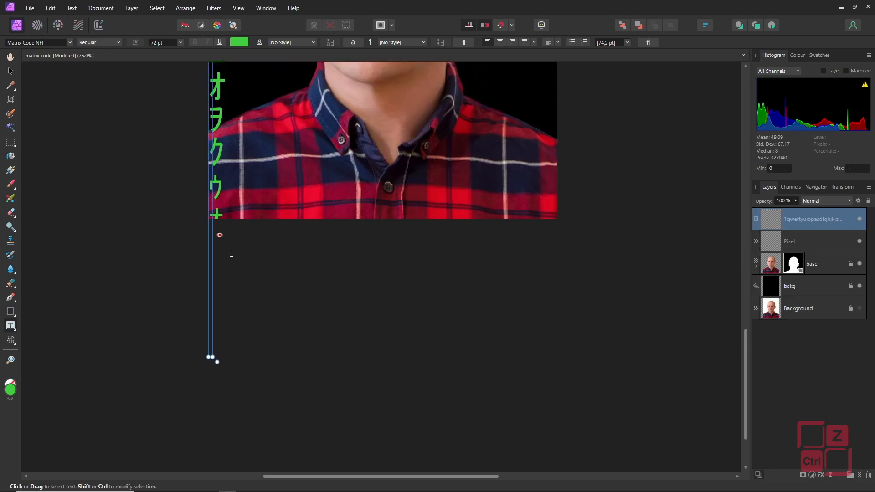
scroll(252, 146, up, 10)
key(v)
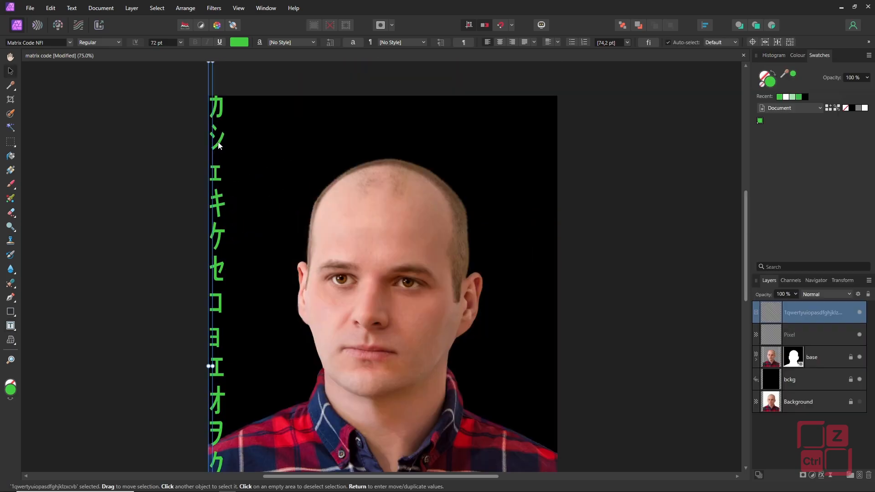
drag(217, 138, 242, 25)
scroll(291, 379, down, 6)
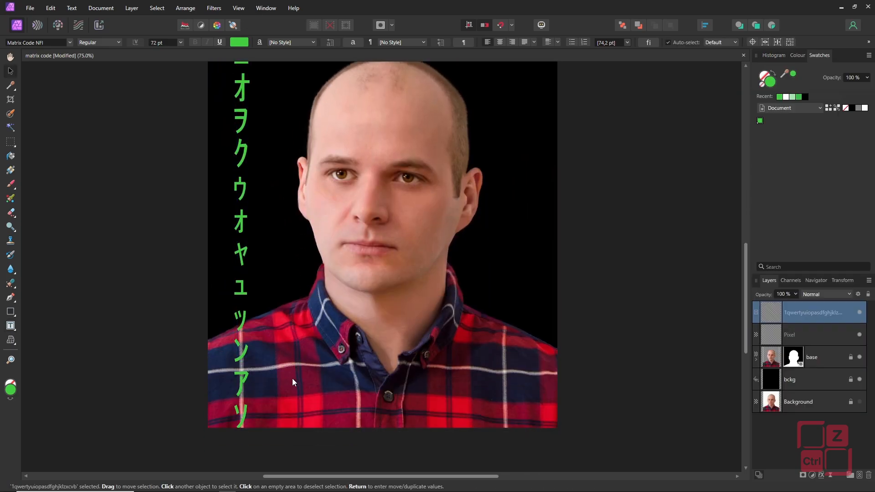
drag(239, 335, 238, 145)
click(242, 329)
click(237, 312)
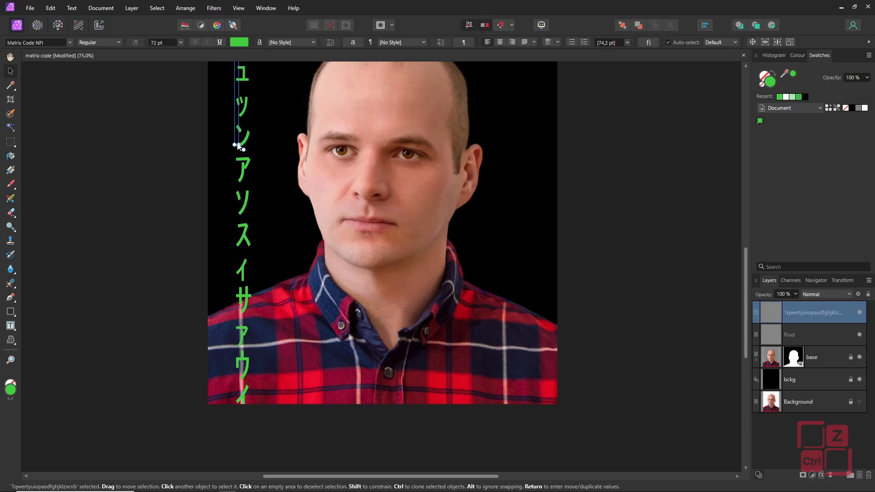
Delete the letters ghj from the middle of the character column to shorten it.
double_click(237, 138)
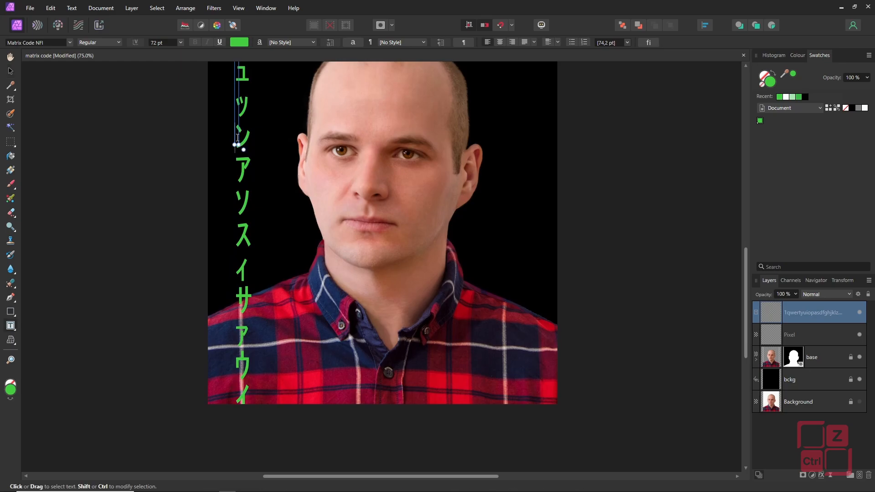
key(BackSpace)
key(BackSpace)
key(BackSpace)
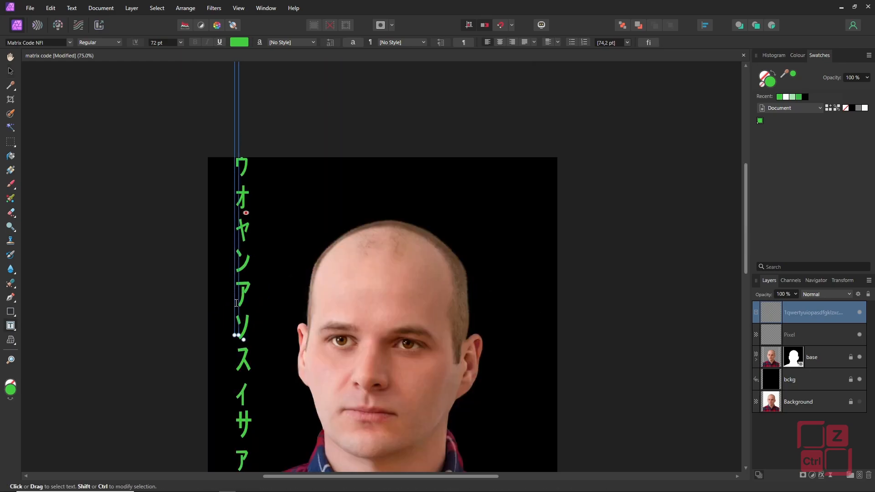
scroll(234, 333, down, 2)
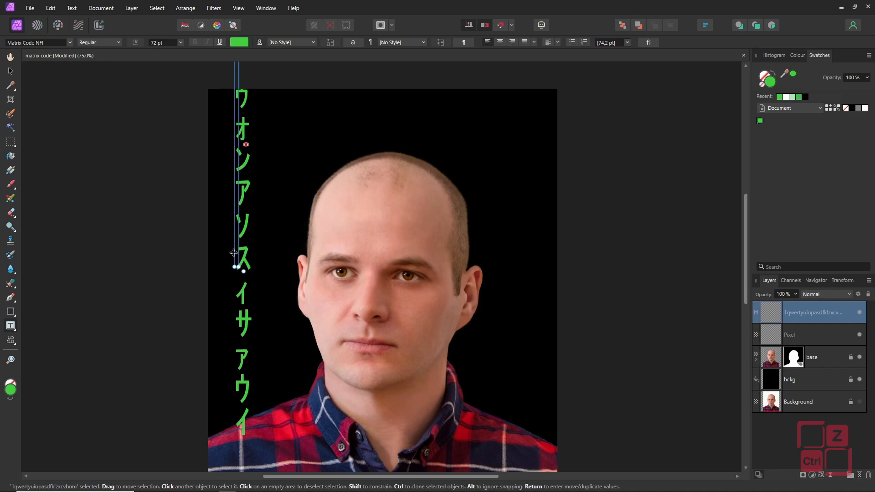
Extend the text frame downward and recolour the column's last character to light green BCFFBB.
drag(237, 265, 244, 410)
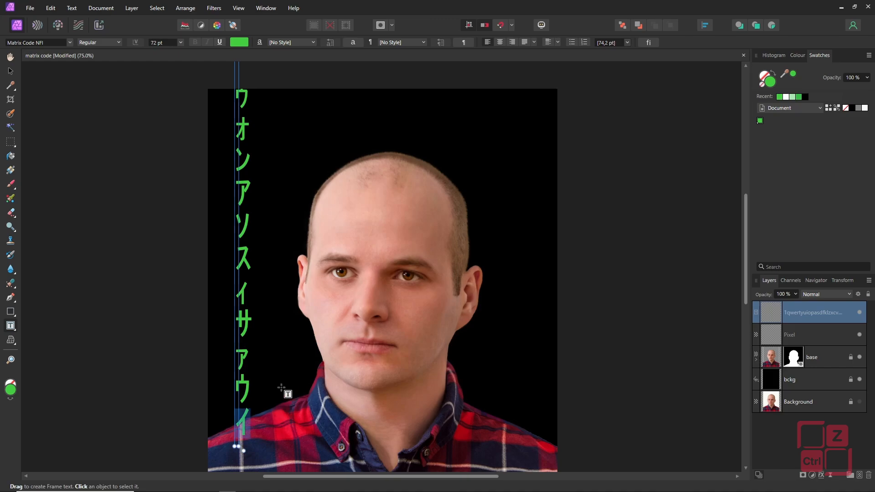
click(240, 42)
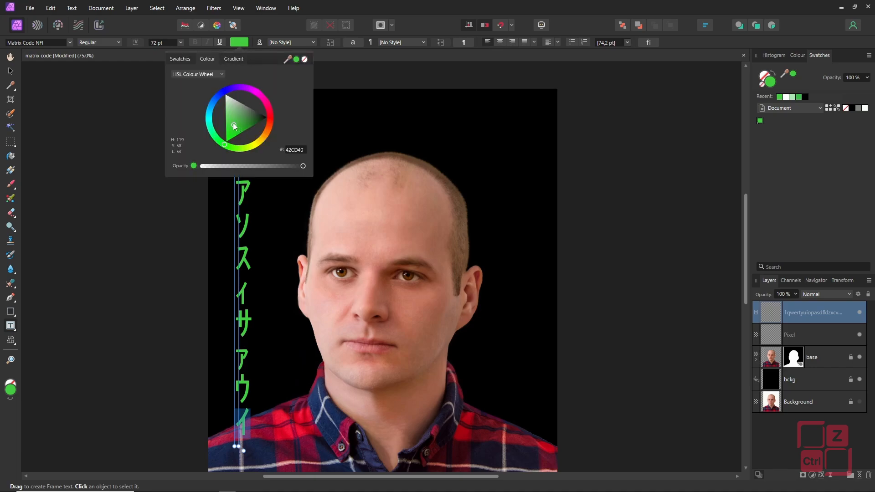
mouse_move(234, 121)
mouse_down()
mouse_move(228, 103)
mouse_move(226, 110)
mouse_up()
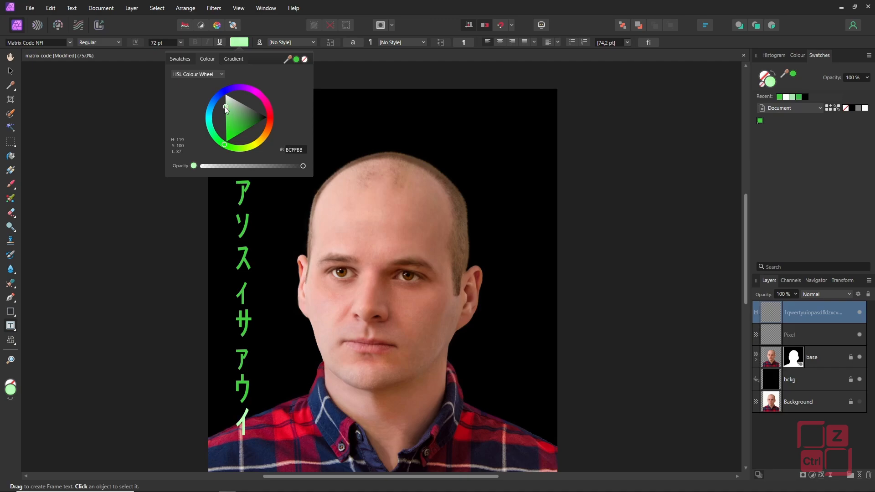
drag(225, 109, 225, 109)
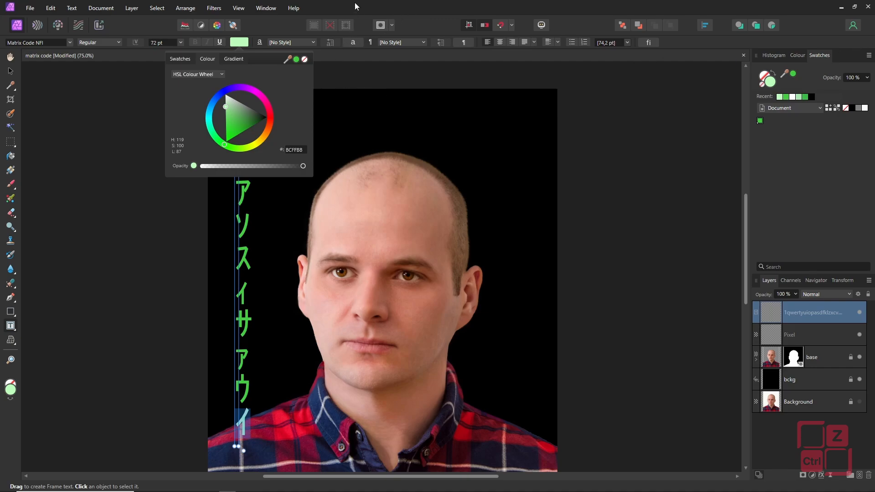
Add a global colour swatch named "matrix code end", picking its light green BCFFBB from the current text colour.
click(869, 55)
click(821, 66)
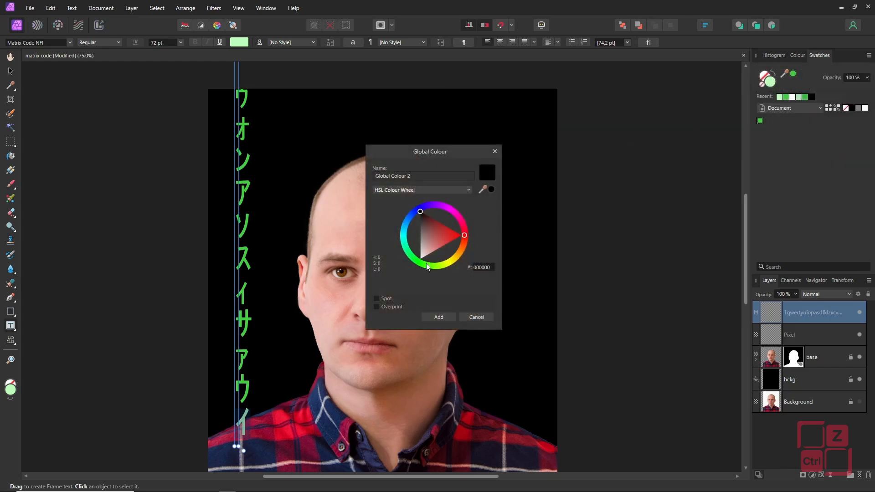
drag(483, 189, 10, 389)
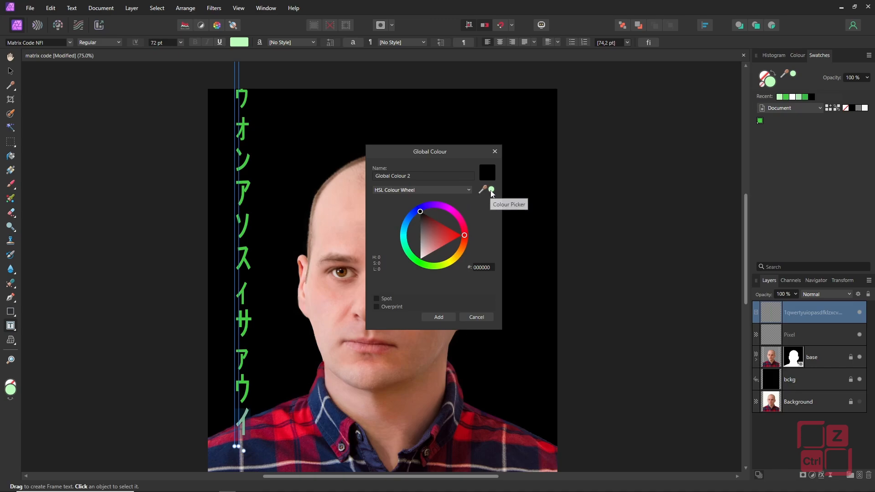
click(491, 189)
triple_click(416, 176)
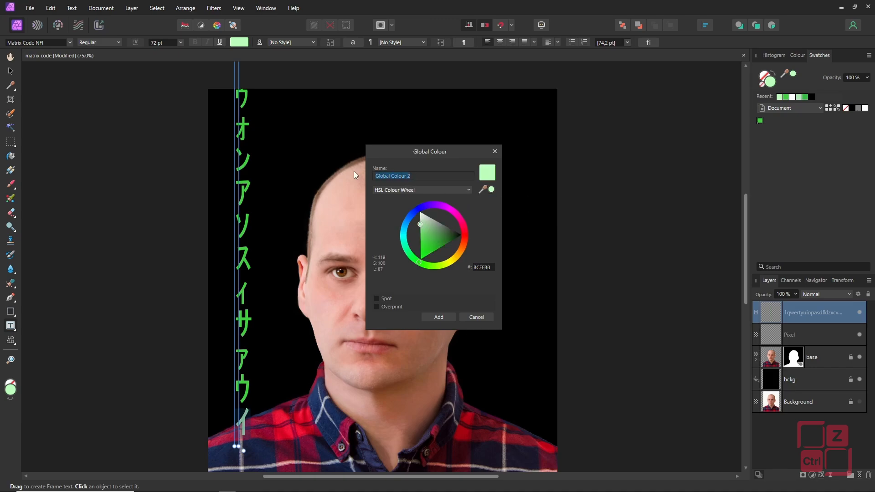
text(matrix code end)
click(443, 316)
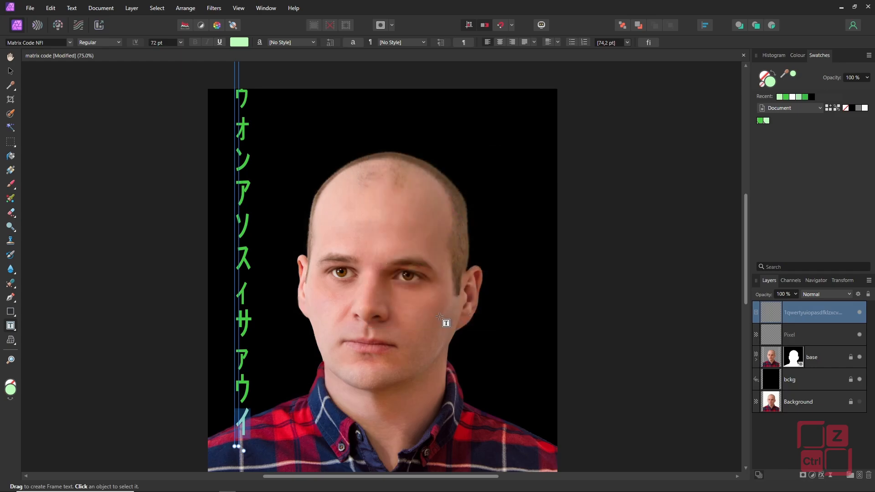
Add an Outer Glow to the character column in the text's green, with an increased radius and reduced opacity.
scroll(446, 318, down, 2)
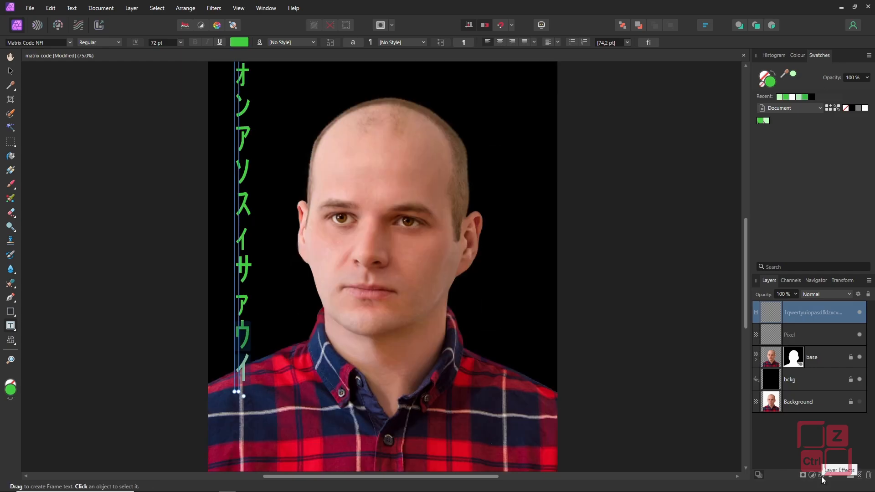
click(822, 476)
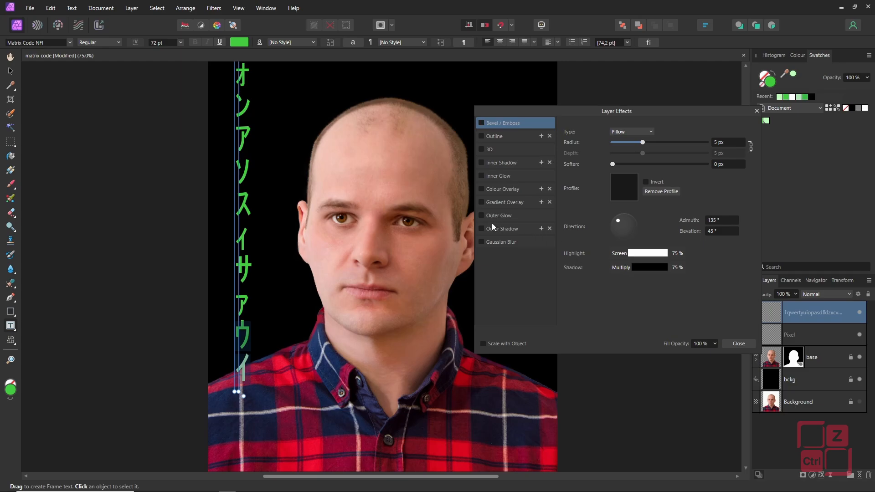
click(495, 216)
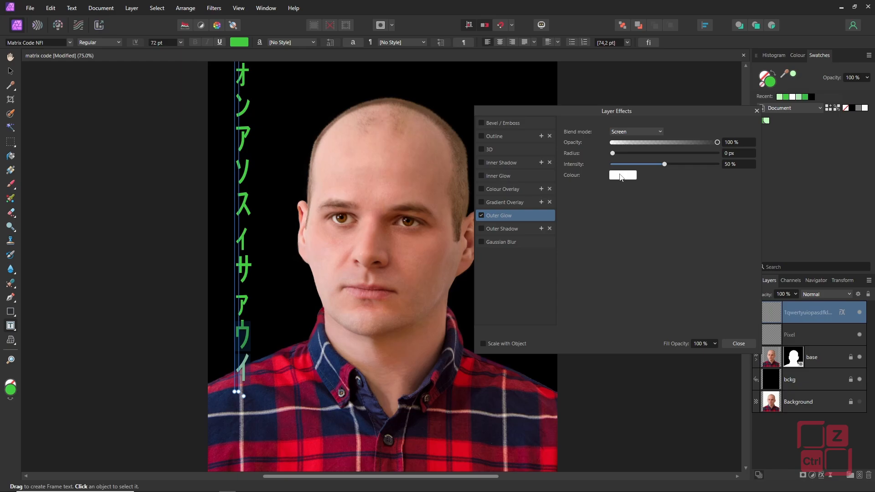
click(620, 176)
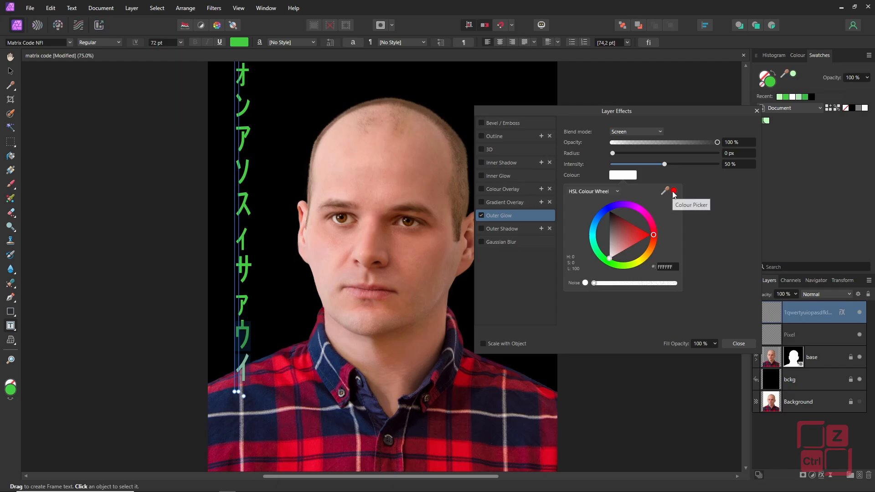
drag(674, 190, 14, 391)
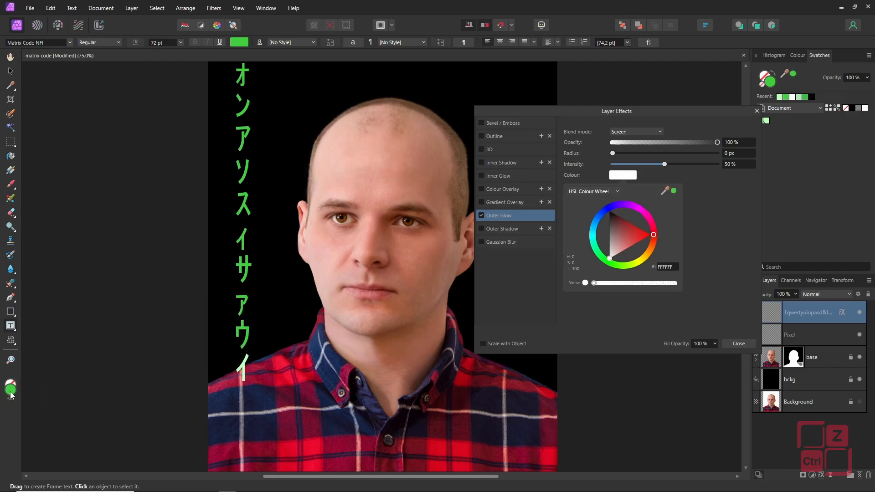
click(673, 191)
drag(612, 153, 657, 154)
drag(717, 142, 677, 142)
click(738, 344)
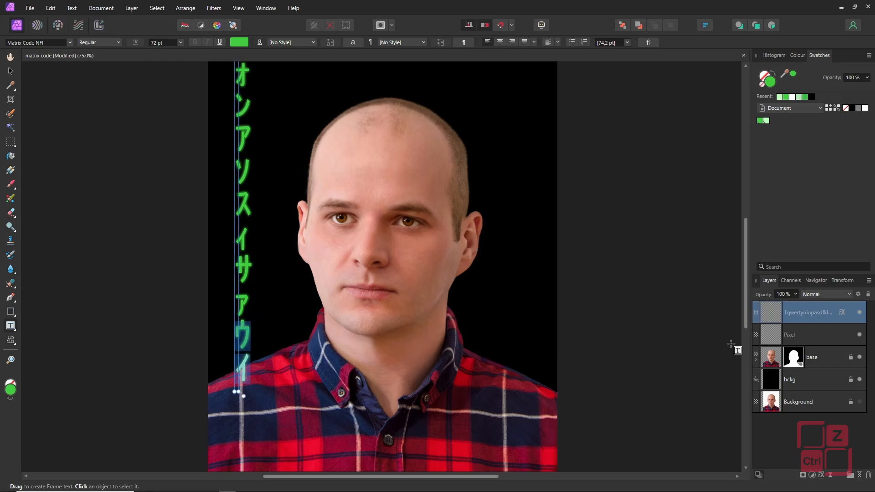
Set the leading override of all characters in the column to 66 pt.
click(246, 376)
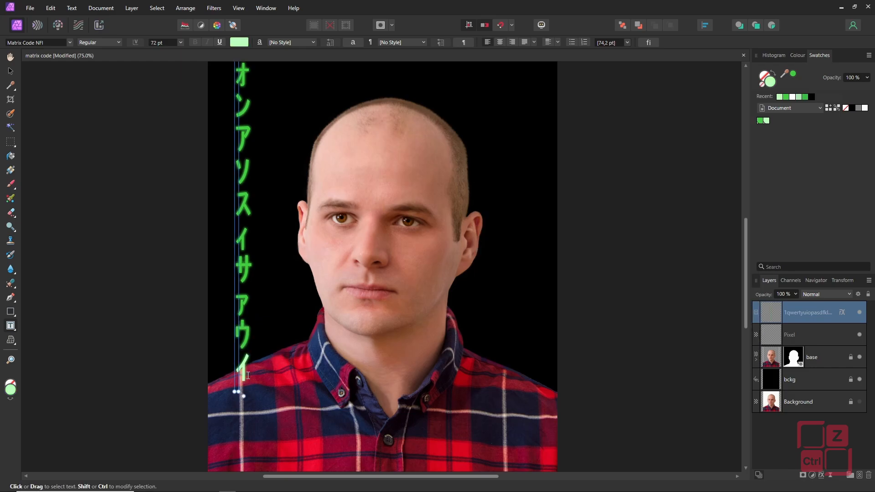
drag(248, 378, 218, 20)
scroll(297, 314, up, 1)
scroll(297, 314, down, 1)
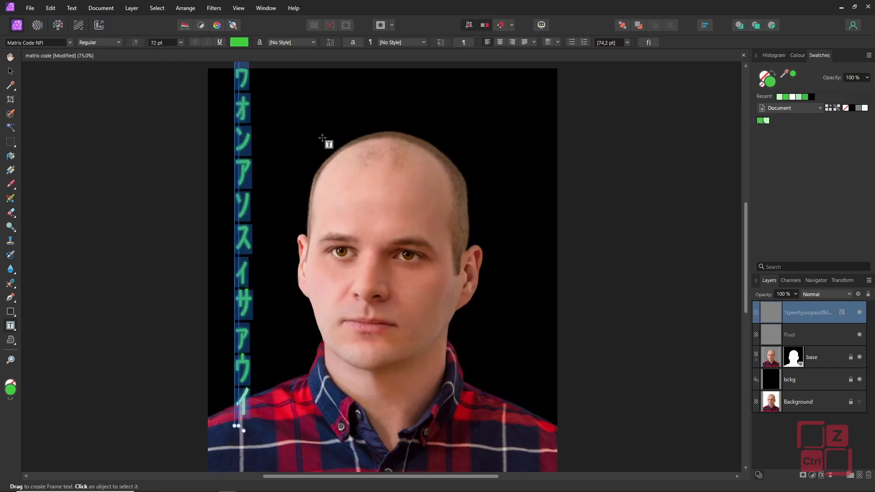
click(266, 8)
mouse_move(320, 272)
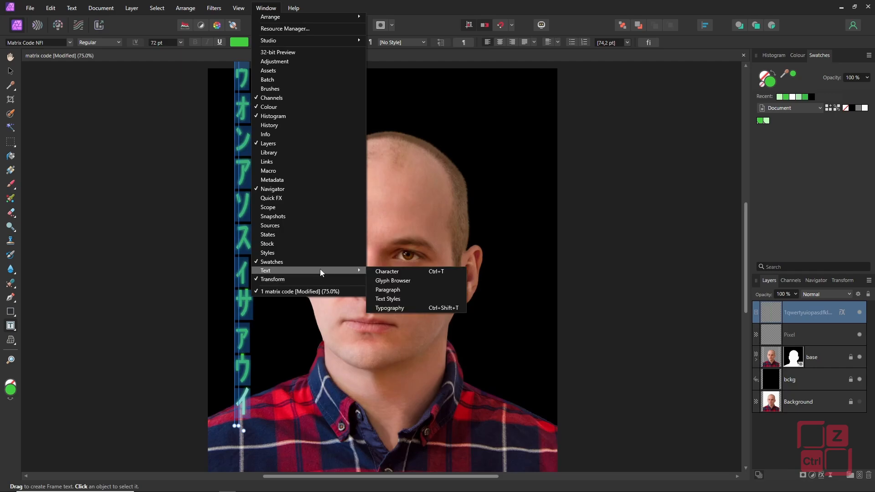
click(383, 272)
click(629, 293)
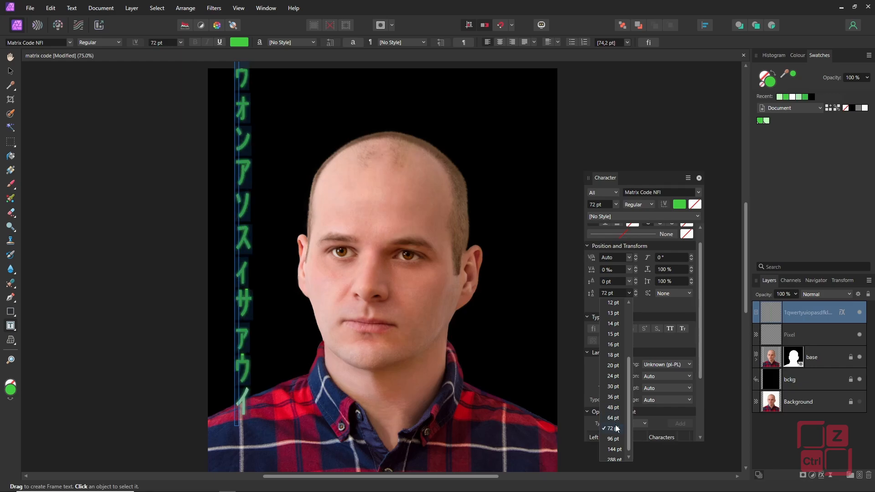
click(614, 420)
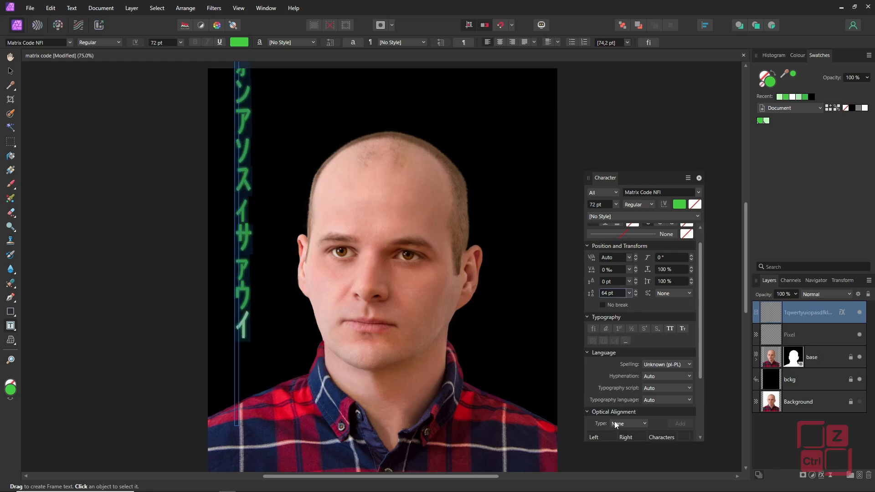
click(609, 293)
click(607, 294)
text(6)
click(241, 312)
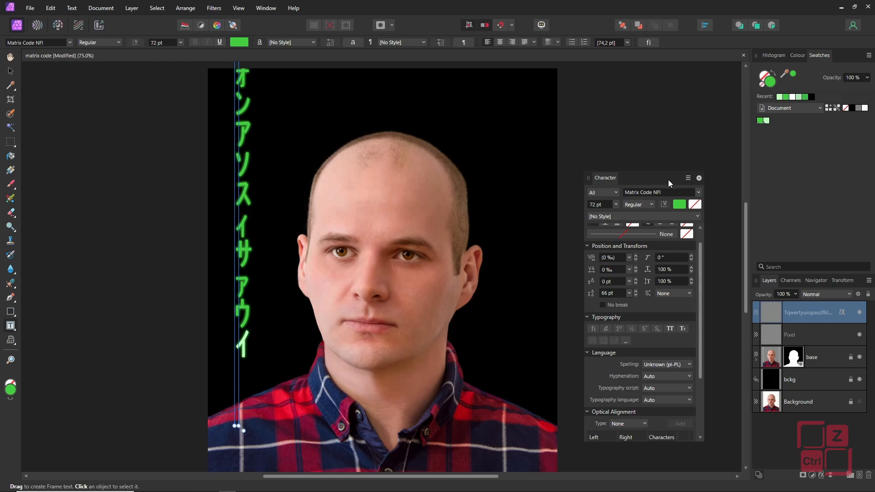
drag(664, 177, 708, 103)
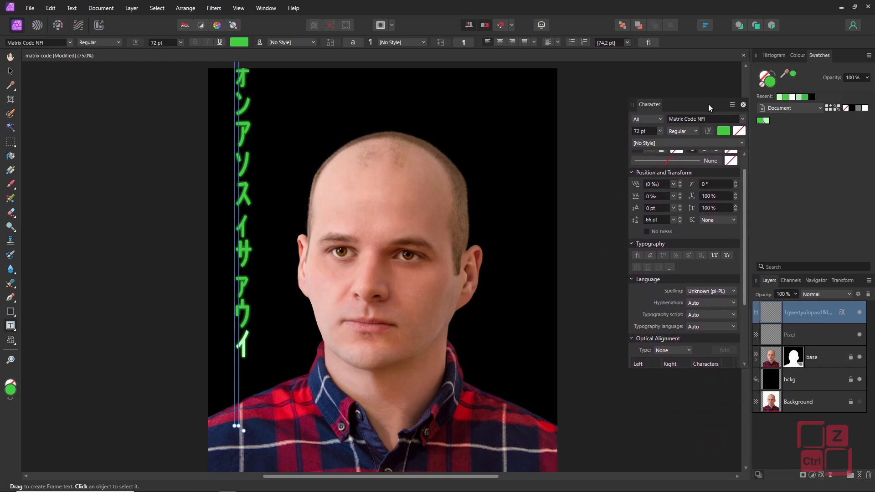
Duplicate the character column and place the copy directly beside the original.
scroll(305, 284, up, 1)
drag(213, 318, 233, 319)
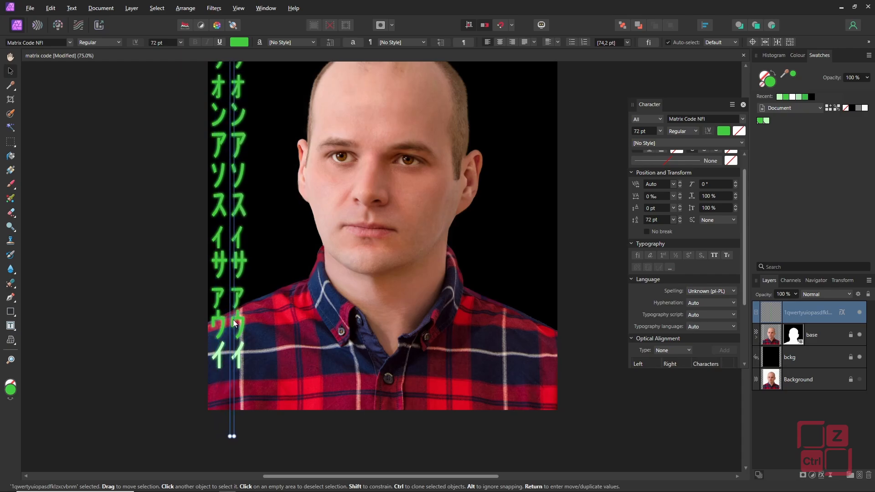
In the copied column, recolour the サ character with the light green global swatch and delete the characters below it.
double_click(239, 354)
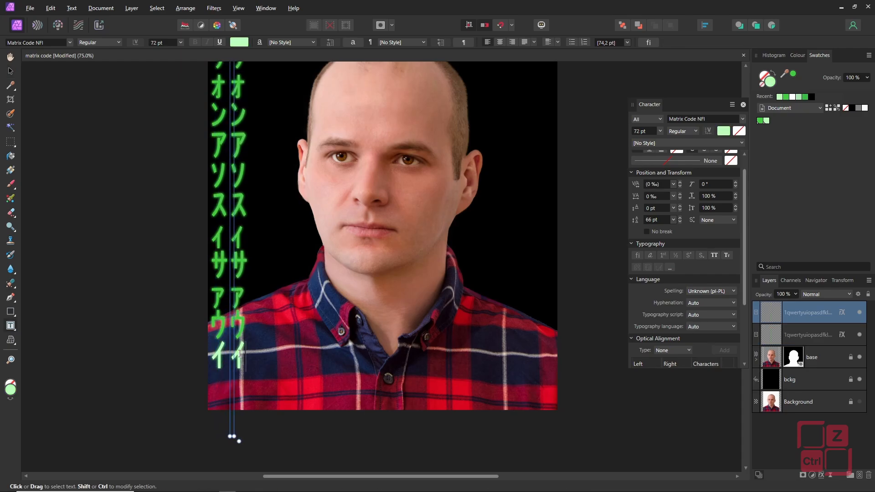
click(243, 329)
key(ctrl+z)
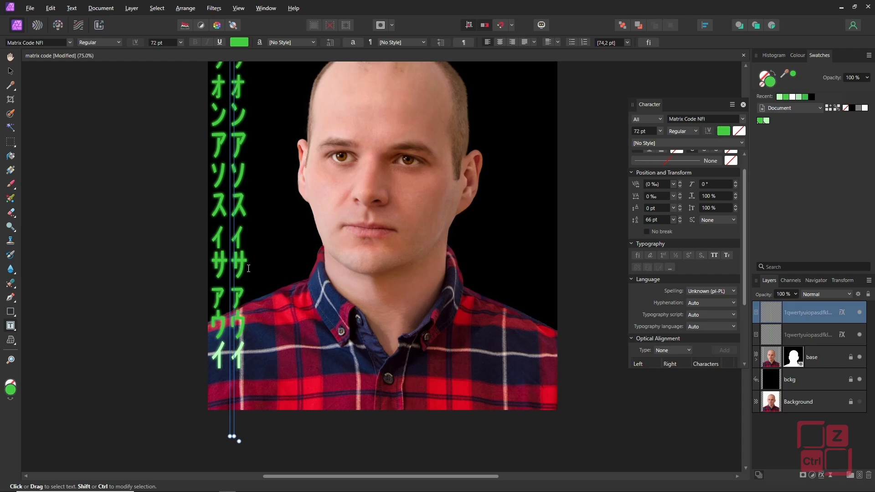
drag(248, 265, 230, 266)
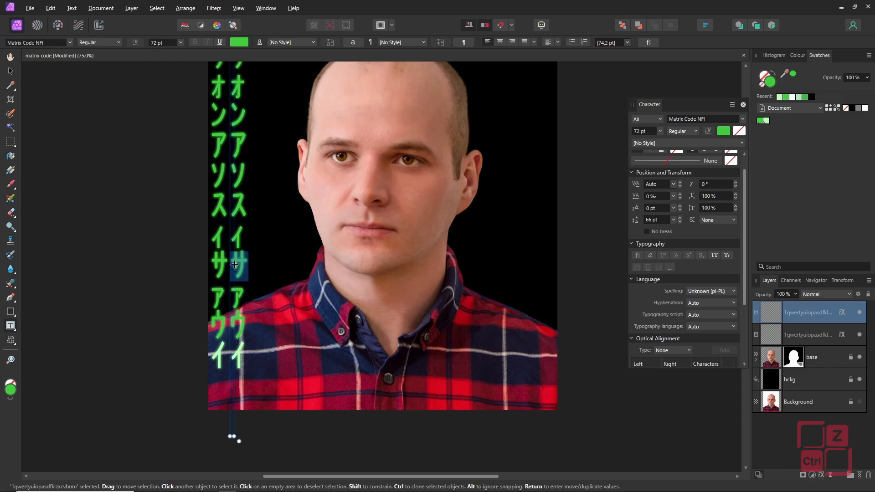
click(767, 122)
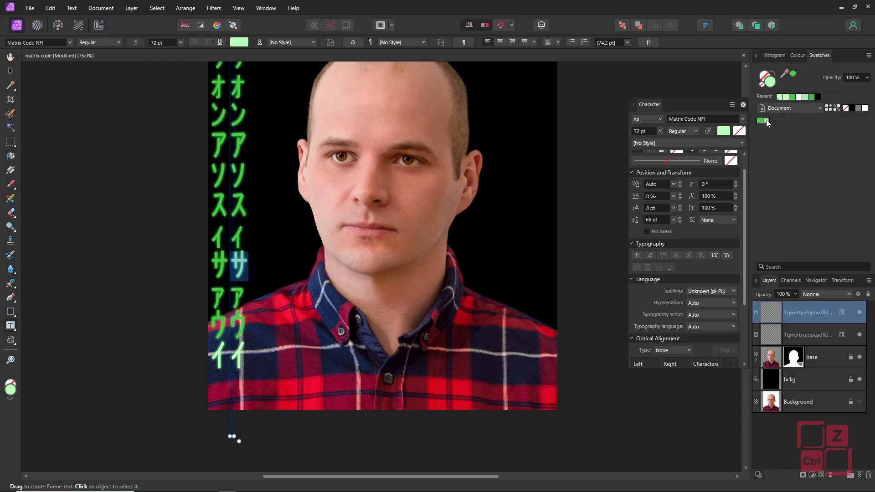
click(241, 346)
key(BackSpace)
key(BackSpace)
key(BackSpace)
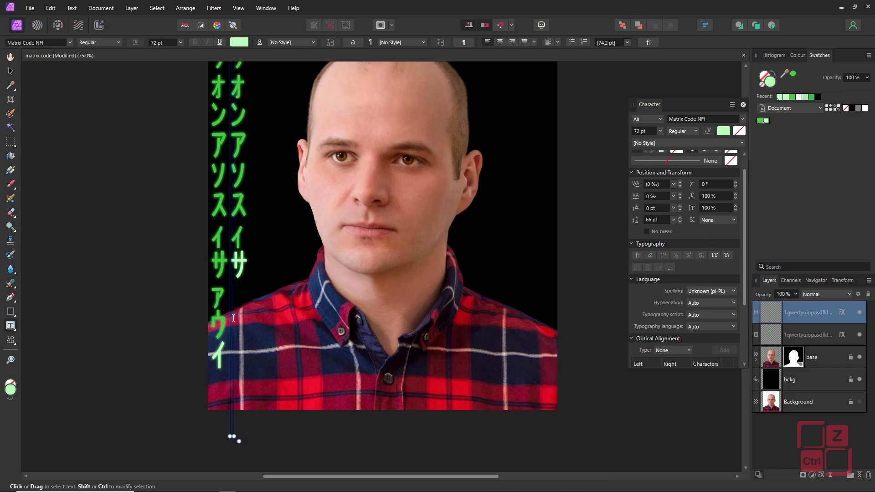
Duplicate the shortened column to its right and slightly lower, and open the copy's text for editing.
key(Escape)
drag(244, 265, 270, 287)
scroll(248, 219, up, 1)
double_click(259, 274)
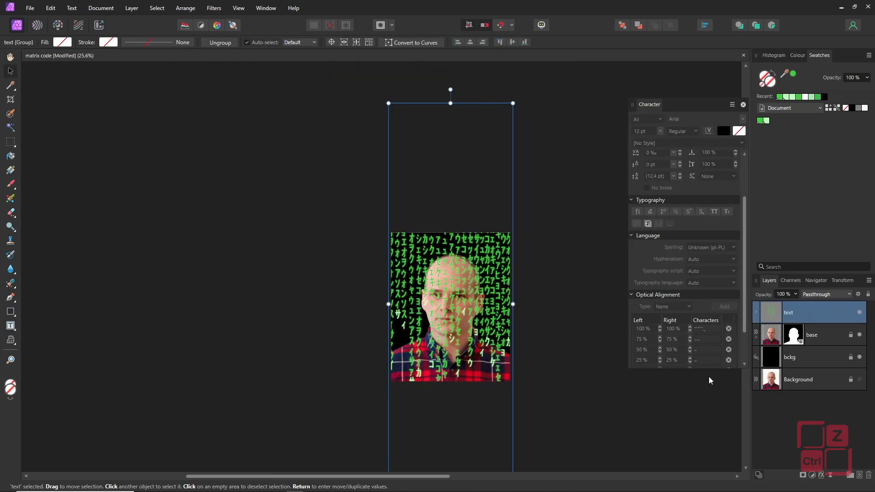
Duplicate the text group and rasterise the upper copy.
click(564, 342)
click(815, 319)
key(ctrl+j)
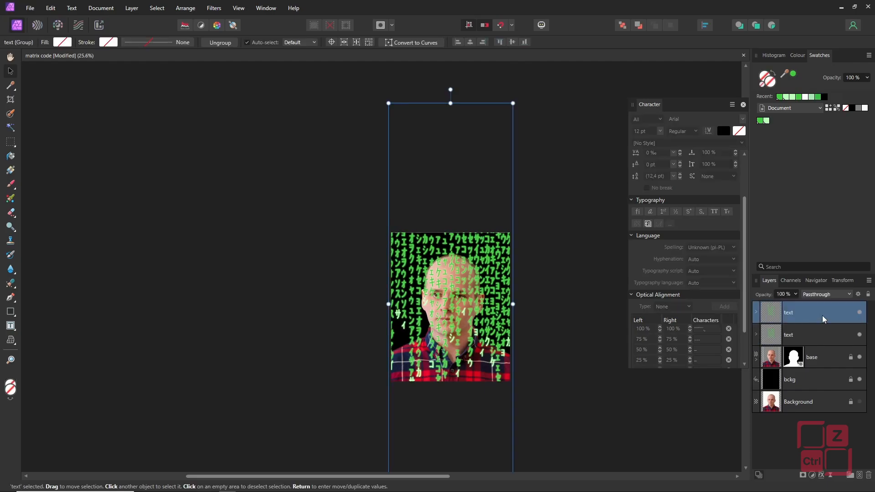
right_click(822, 315)
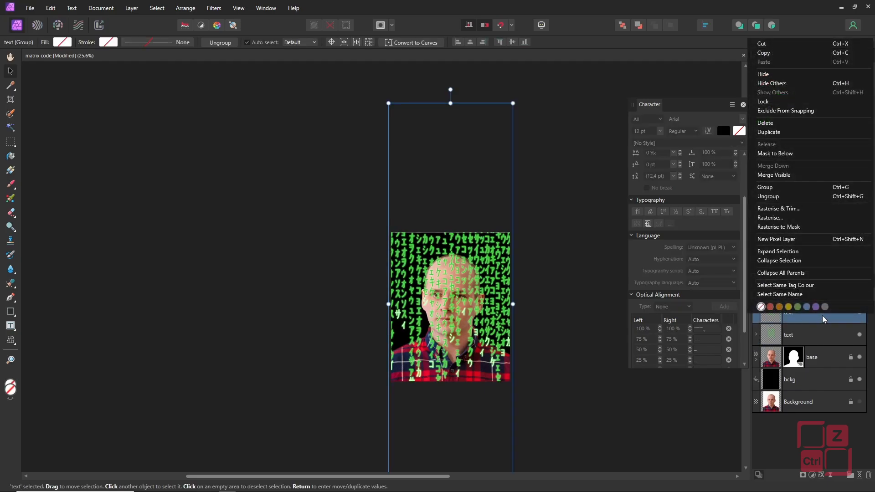
click(774, 222)
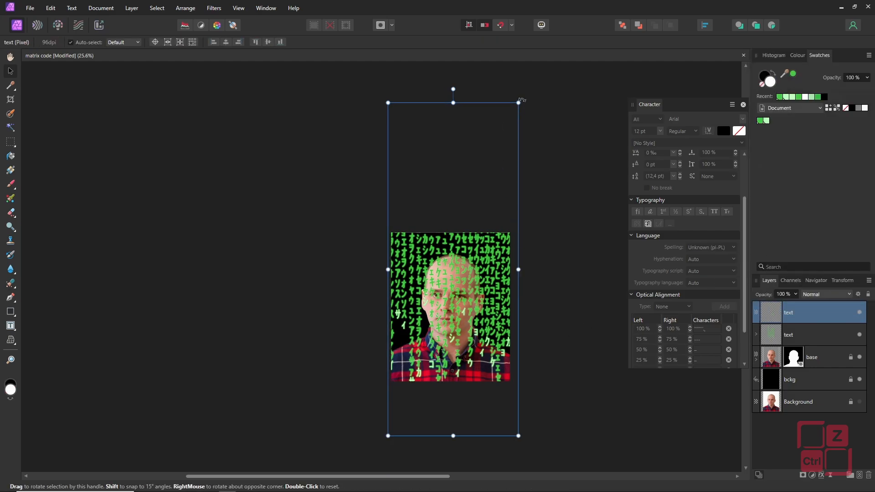
Scale the rasterised text copy down to about half size, lock the original text group and shift the copy over the image's left side.
drag(518, 103, 501, 149)
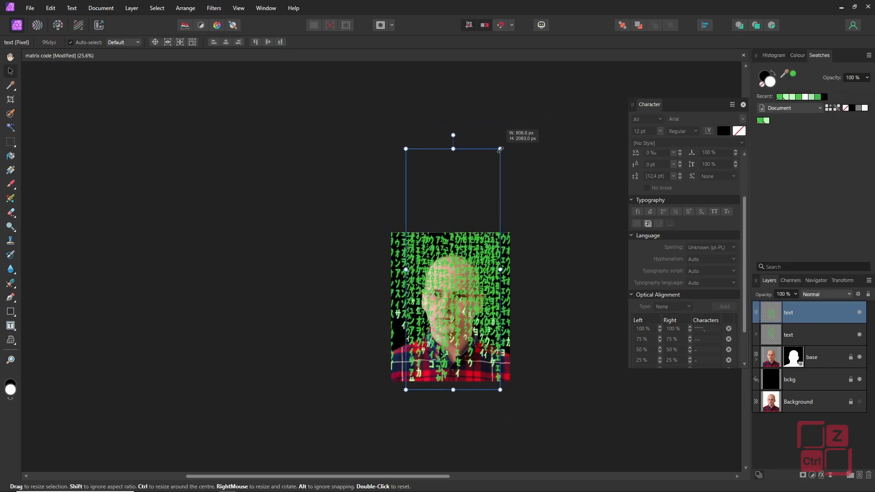
drag(501, 149, 488, 179)
click(850, 334)
drag(450, 244, 388, 248)
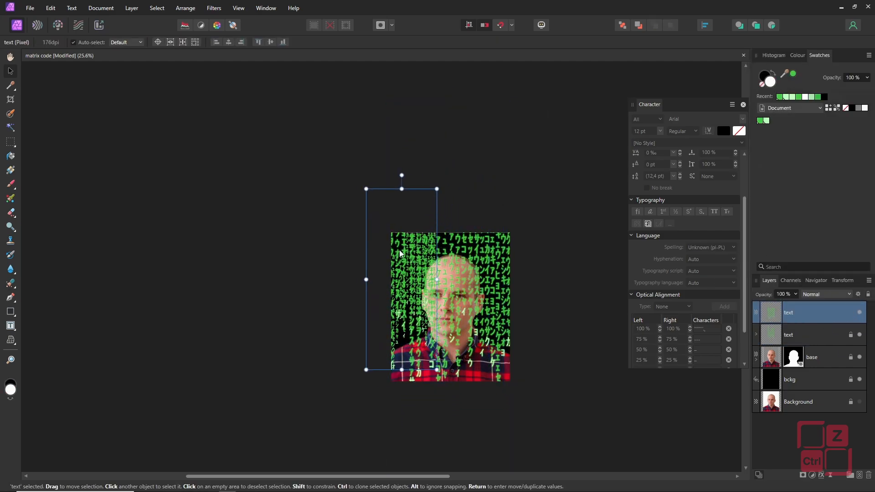
Move the rasterised copy beneath the text group in the layer stack and rename it "small".
drag(828, 315, 828, 345)
double_click(789, 335)
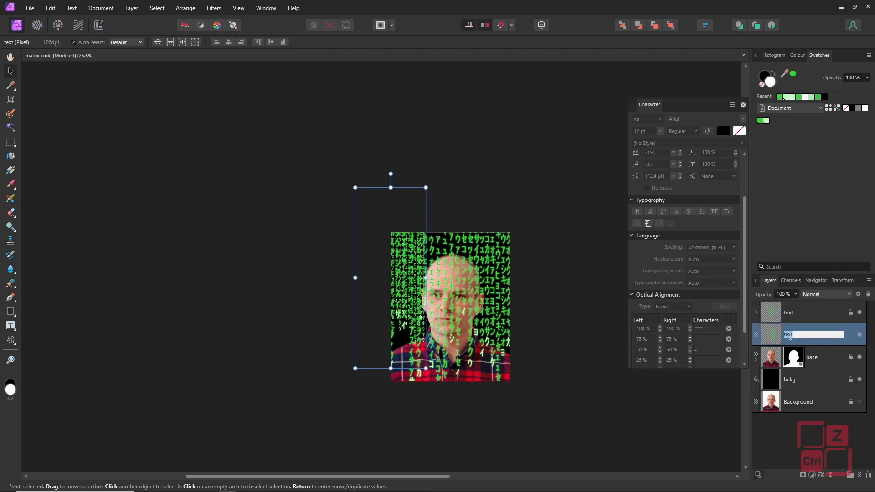
text(small)
key(Return)
Spread two further copies of the small layer across the image and group the three small layers.
drag(408, 300, 521, 285)
shift+click(833, 379)
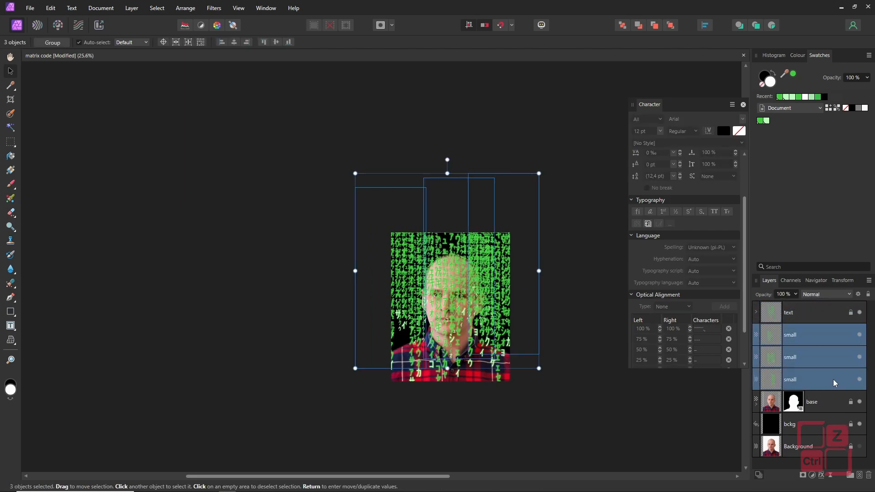
key(ctrl+g)
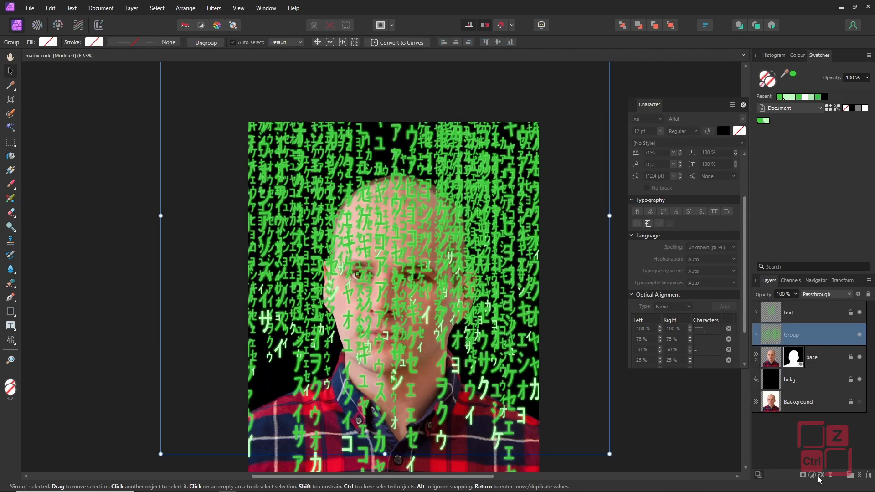
Apply a live Gaussian Blur with a 1.9 px radius to the group of small characters.
click(830, 474)
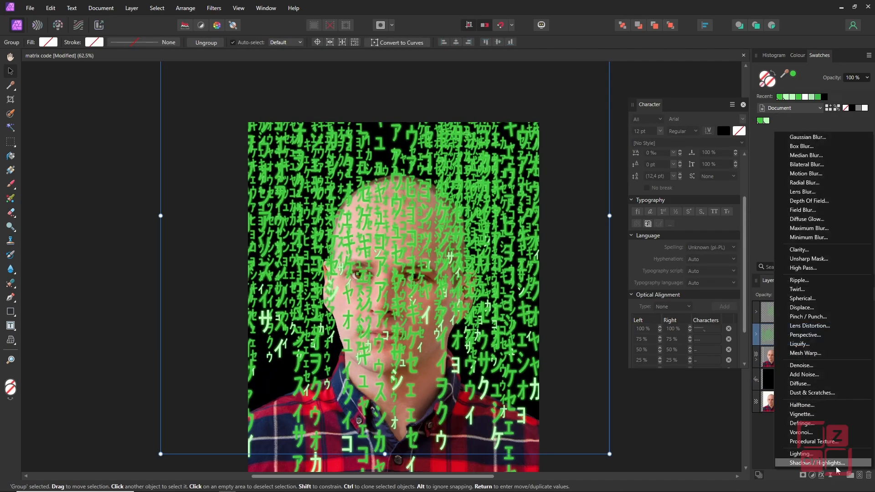
click(819, 138)
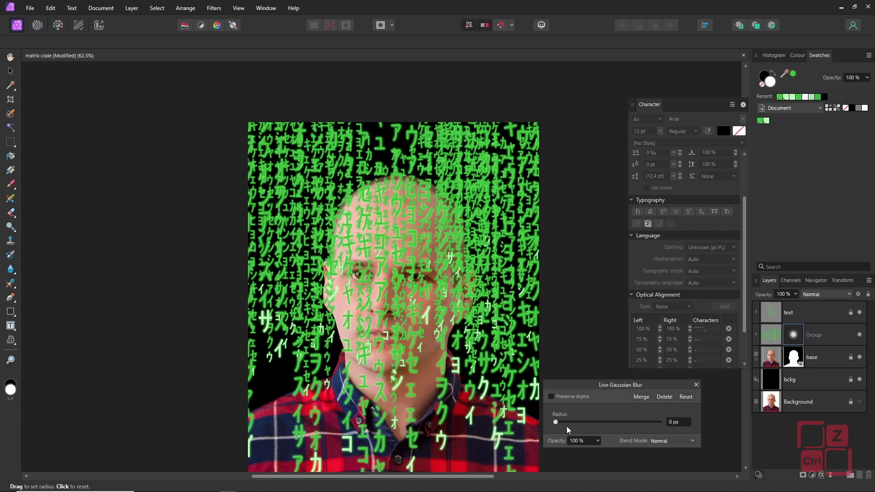
drag(558, 423, 582, 425)
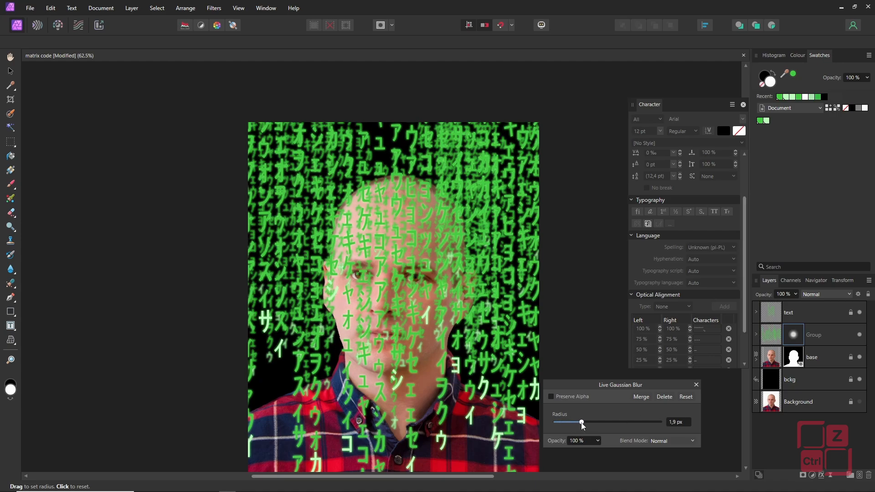
Spread copies of the blurred small-character layer across the image and merge them into a single pixel layer.
click(696, 386)
drag(427, 277, 627, 333)
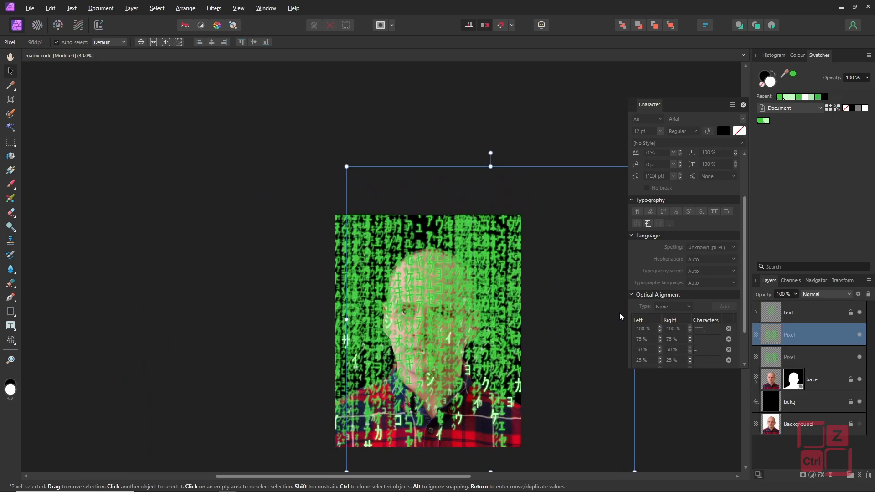
key(ctrl+j)
drag(503, 343, 201, 376)
key(ctrl+j)
shift+click(810, 400)
right_click(810, 399)
click(775, 248)
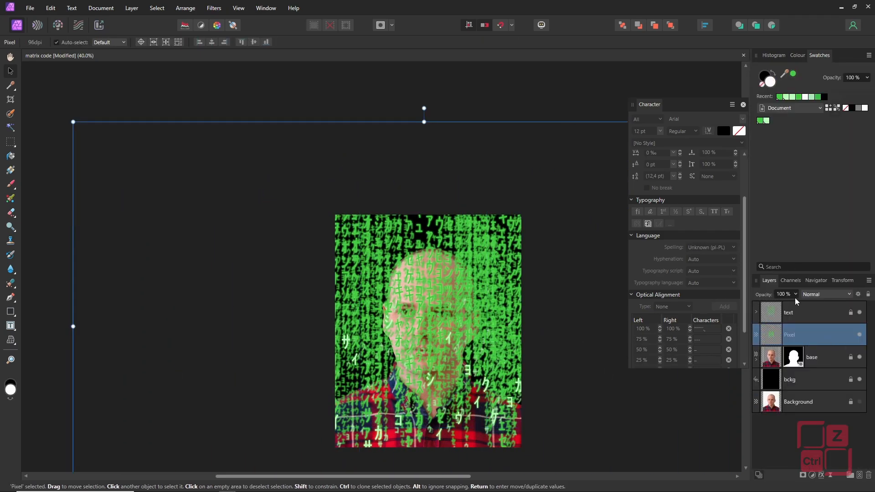
Lower the merged small-character layer's opacity to 54%.
click(797, 295)
drag(796, 306, 766, 304)
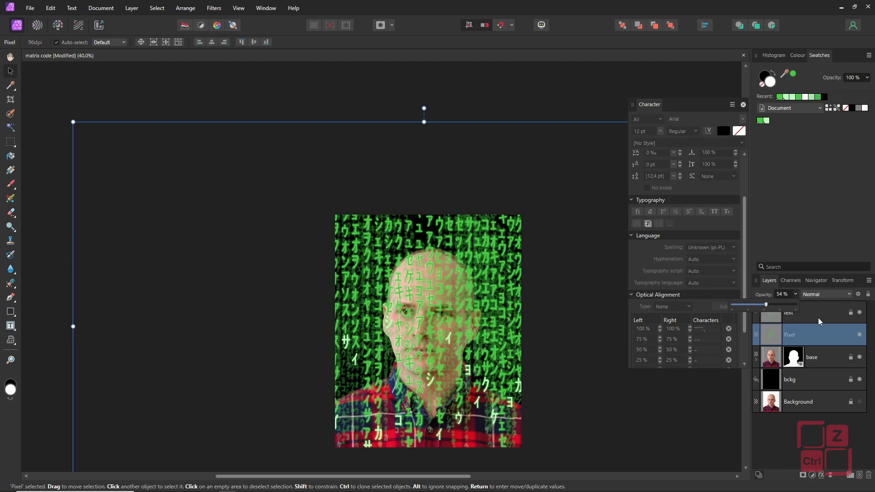
scroll(489, 331, up, 3)
scroll(488, 331, down, 2)
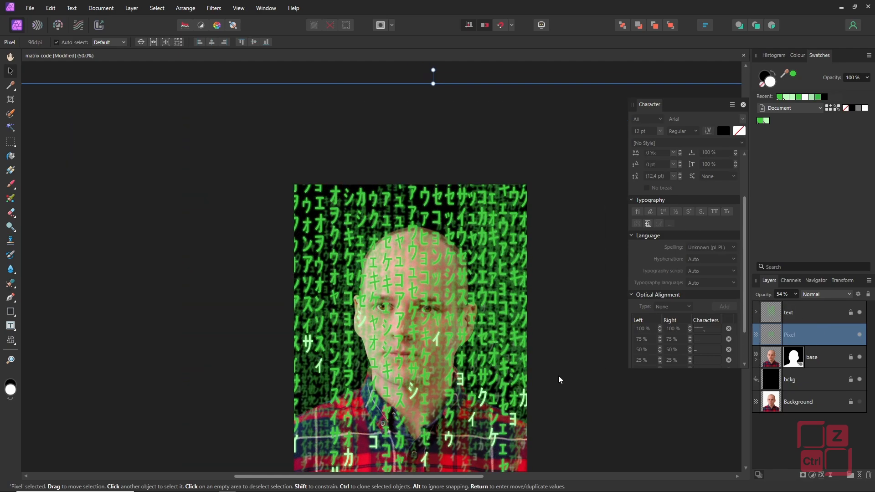
Duplicate the text group, rename the copy "bckg" and place it, locked and hidden, directly above the Background photo layer.
click(803, 314)
key(ctrl+j)
double_click(792, 313)
text(bckg)
key(Return)
drag(793, 310, 811, 413)
click(850, 402)
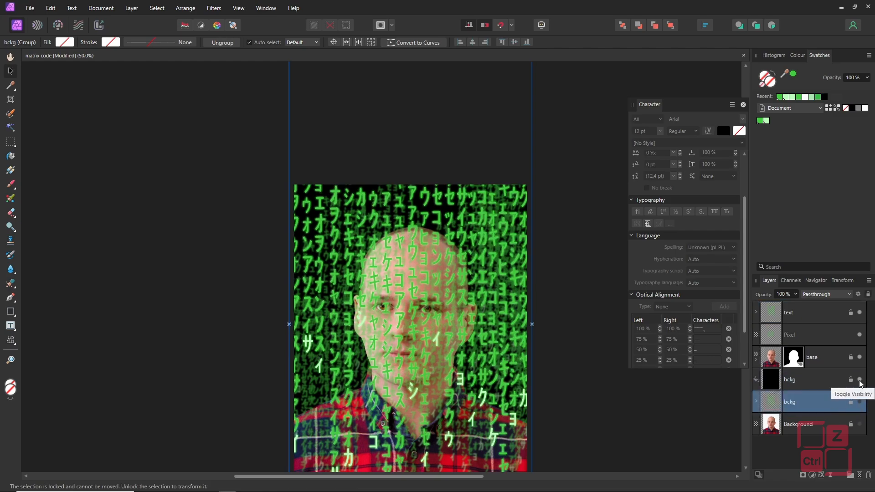
Hide the black background layer and merge the text group with the small-character layer beneath it.
click(859, 381)
click(805, 319)
right_click(805, 320)
click(794, 287)
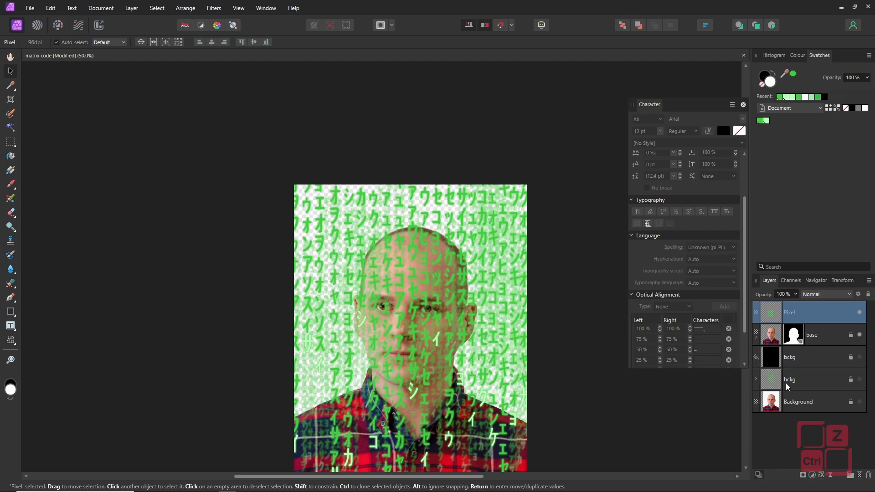
Add a live Displace filter to the merged character layer, with the map loaded from the layers beneath and a 26.7 px strength.
click(831, 475)
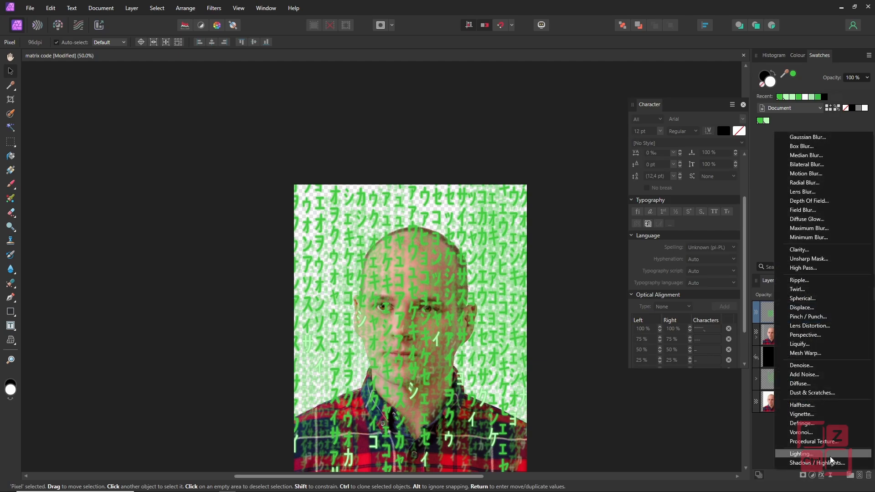
click(802, 308)
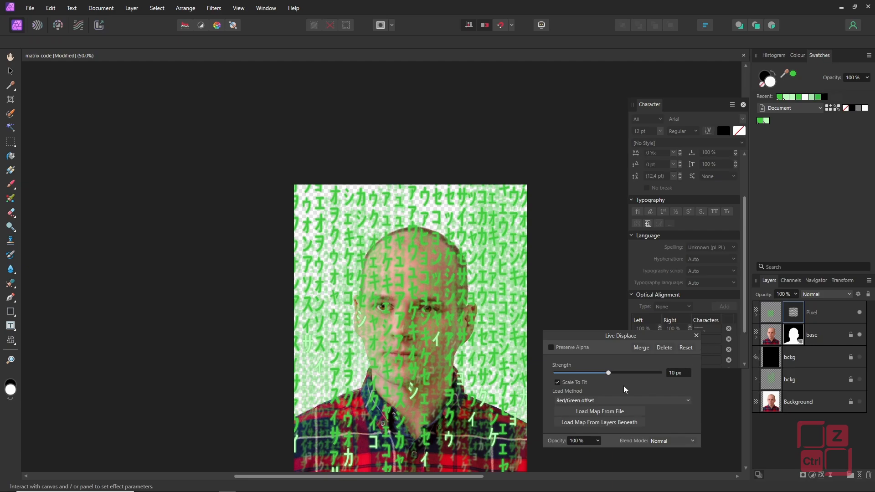
click(604, 423)
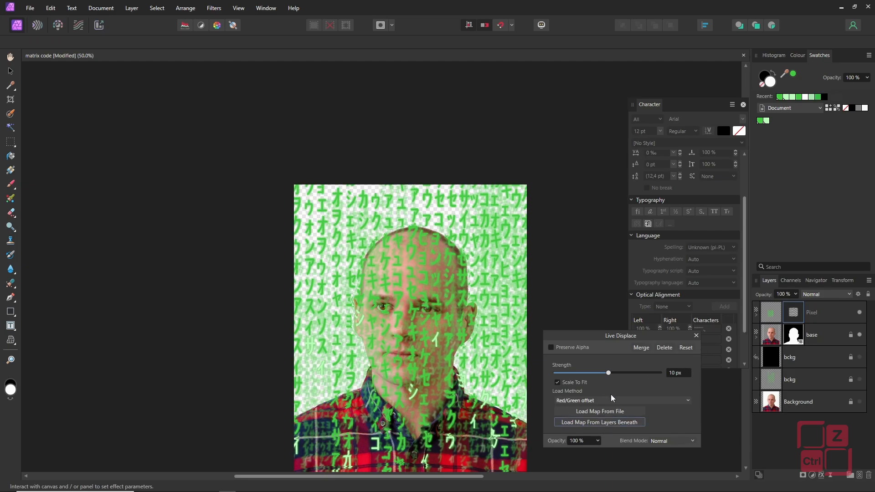
drag(612, 373, 611, 373)
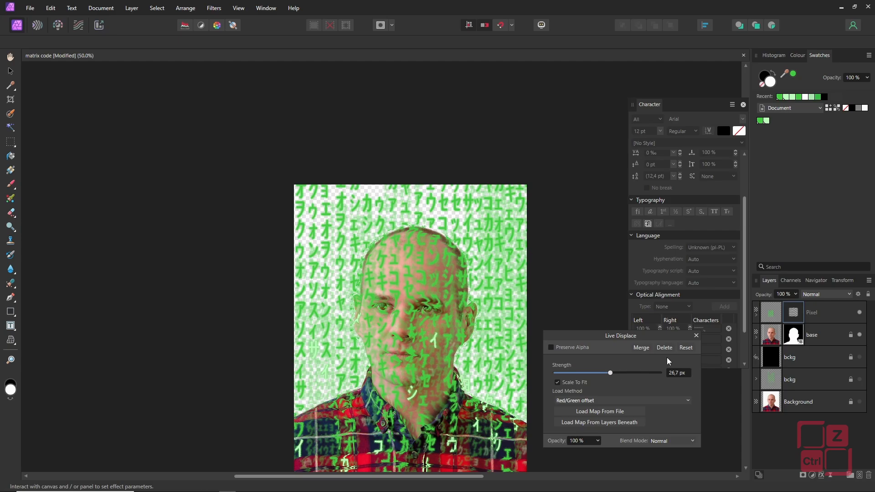
click(696, 337)
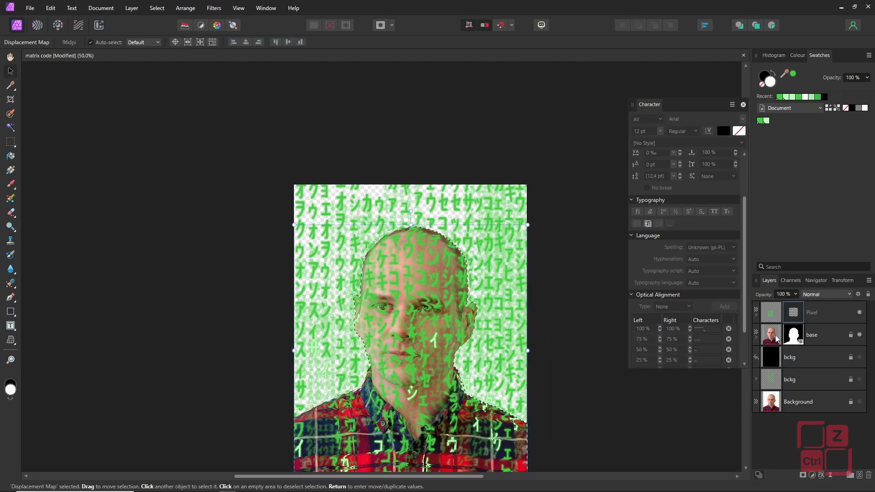
Mask the displaced character layer to the man's silhouette using the selection from the base layer's mask.
click(797, 316)
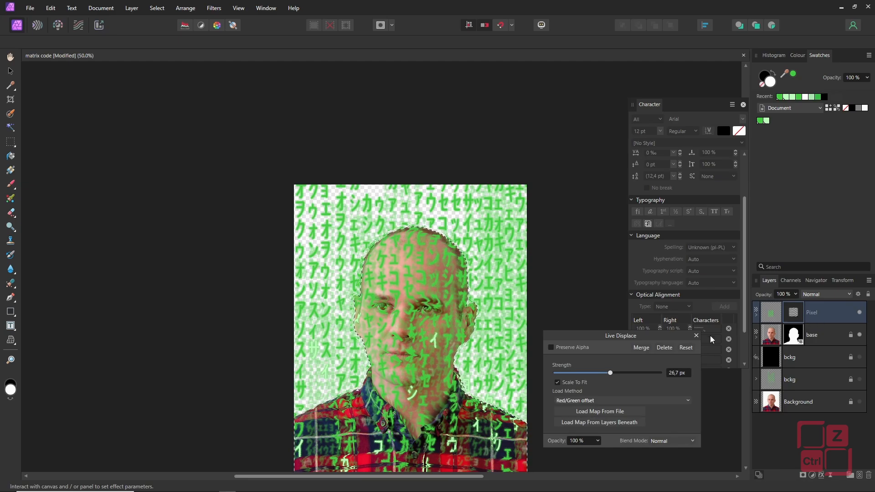
click(695, 336)
click(832, 320)
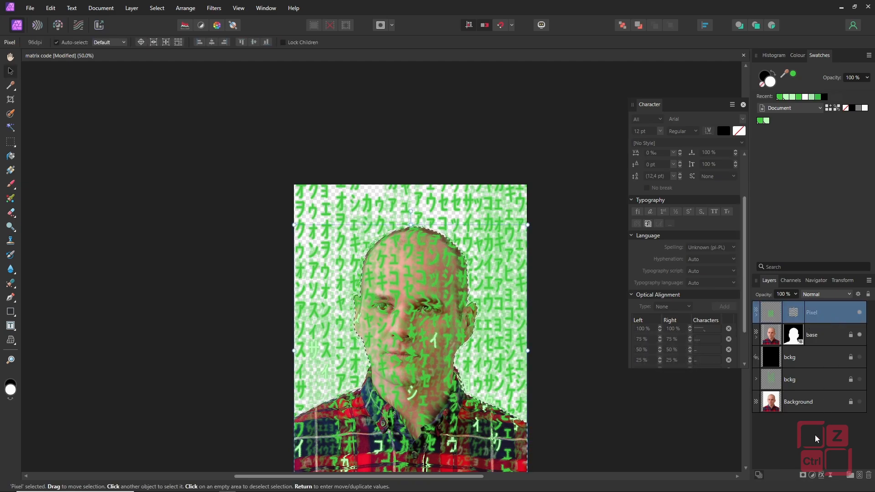
click(803, 475)
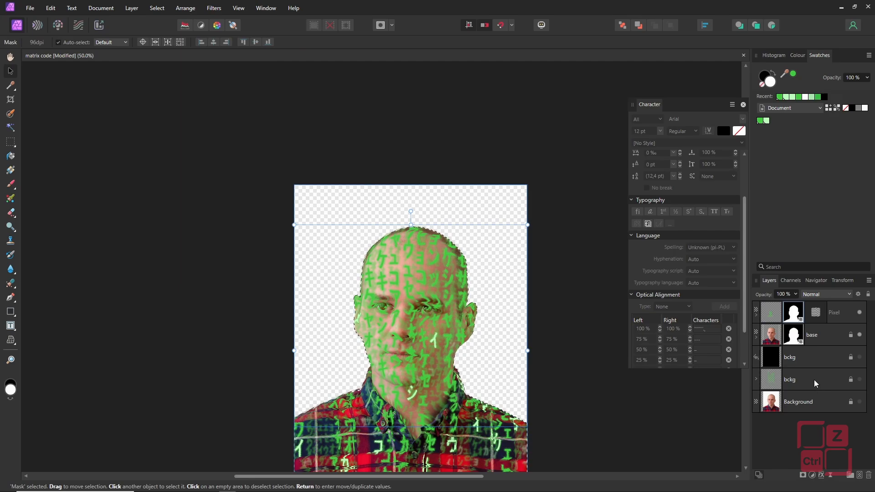
Place a duplicate of the base layer on top and mask a Black and White adjustment to that copy.
click(825, 340)
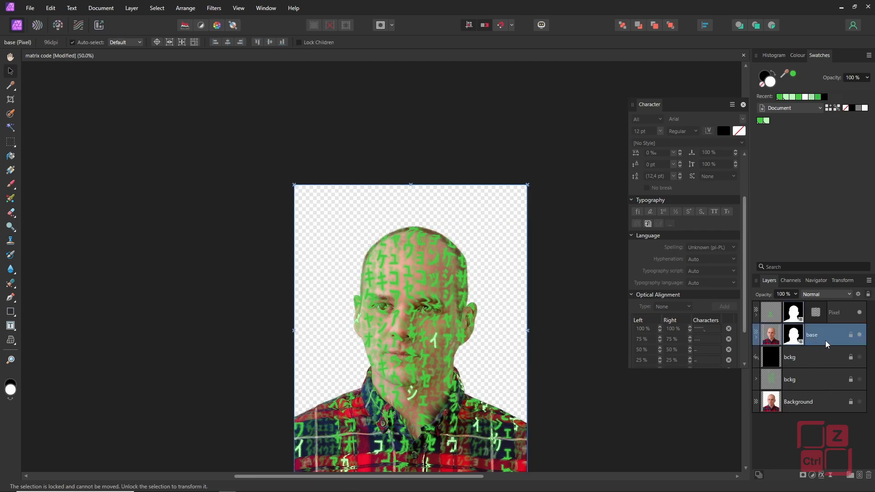
drag(826, 340, 827, 301)
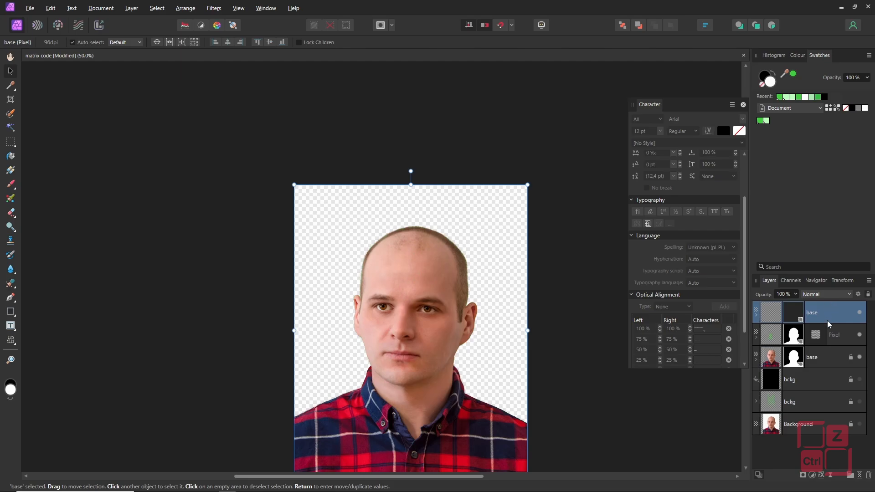
click(813, 475)
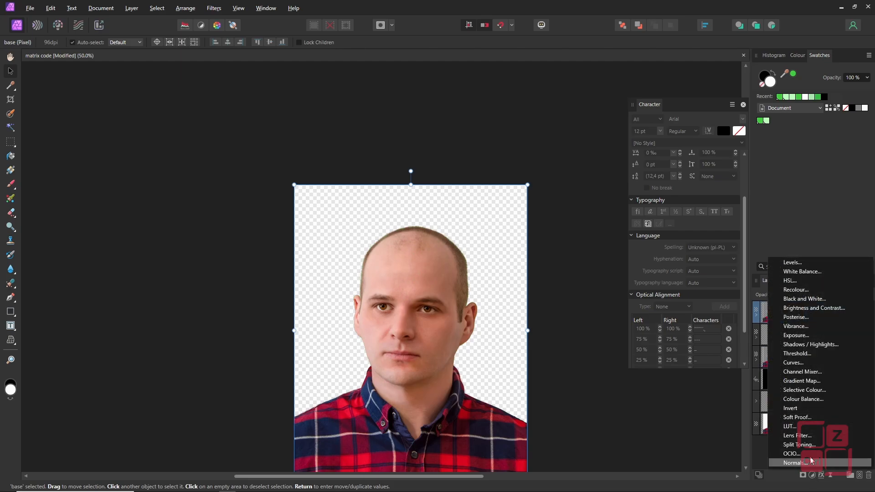
click(806, 301)
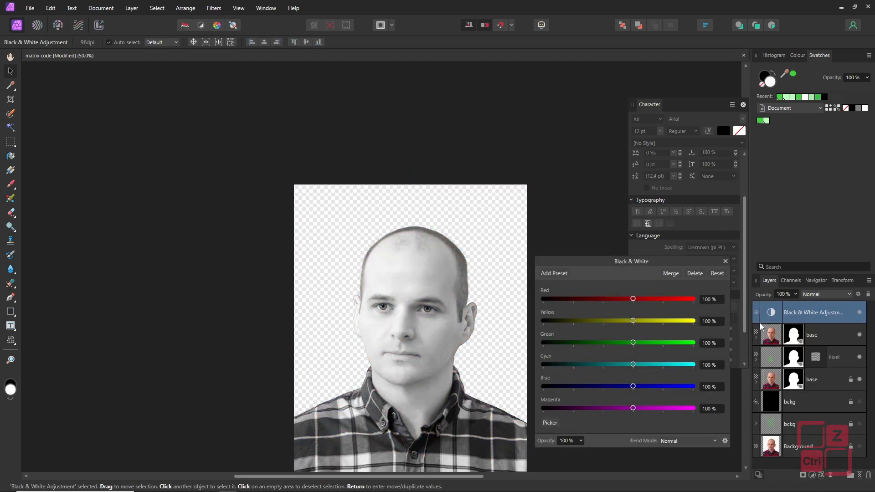
click(725, 260)
right_click(793, 319)
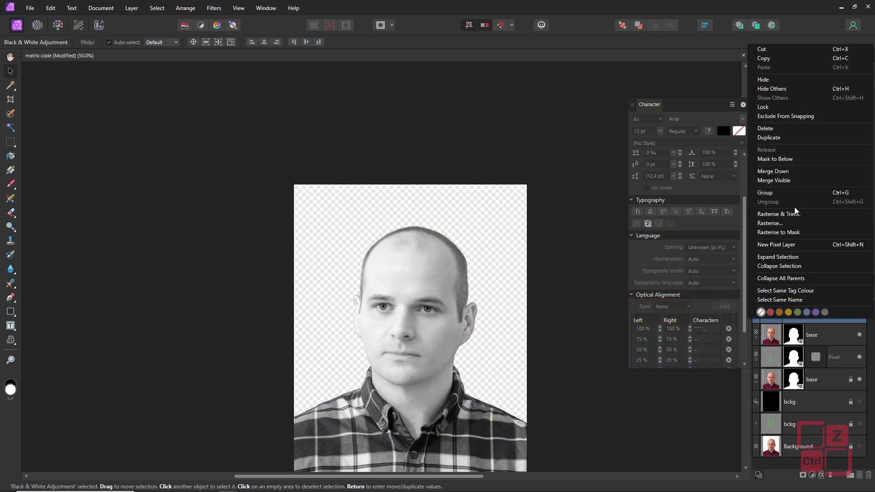
click(779, 159)
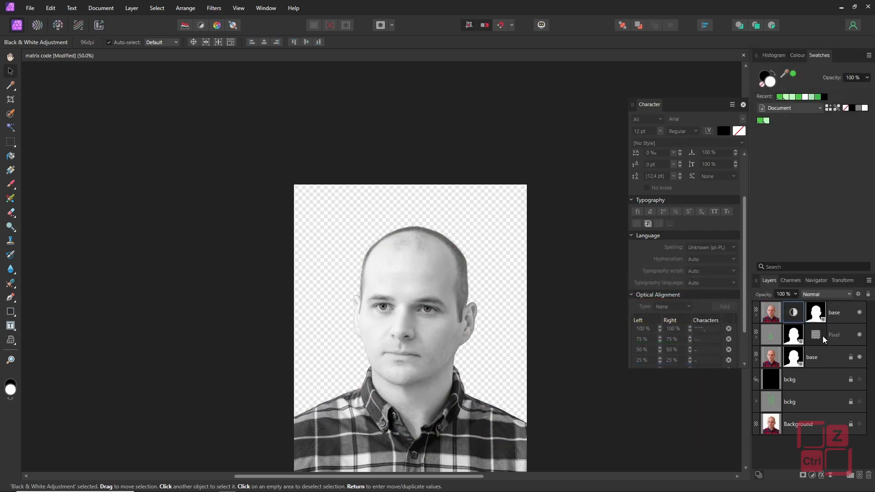
Set the black-and-white base copy to Linear Burn, hide the colour base layer and show the black background.
click(842, 312)
click(846, 294)
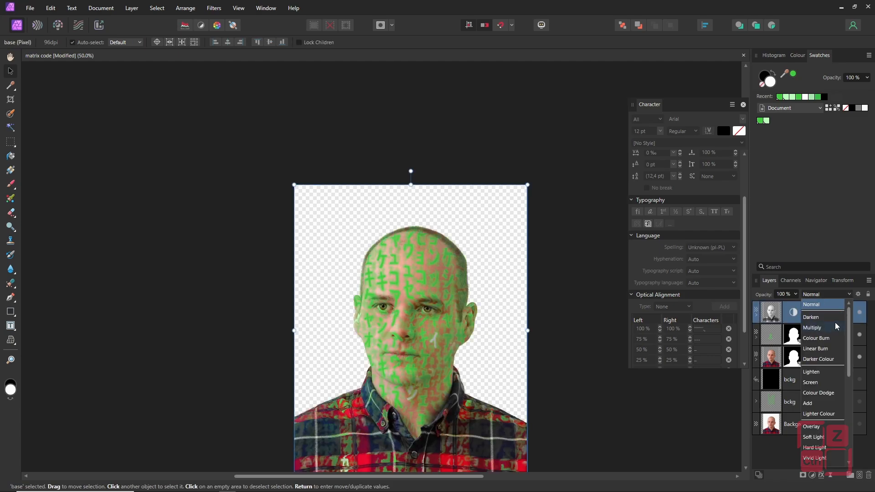
click(827, 348)
click(859, 357)
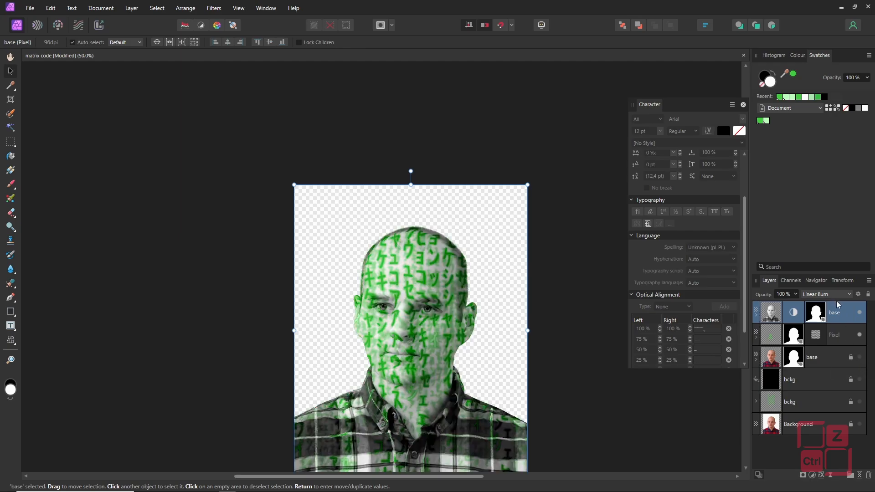
click(860, 382)
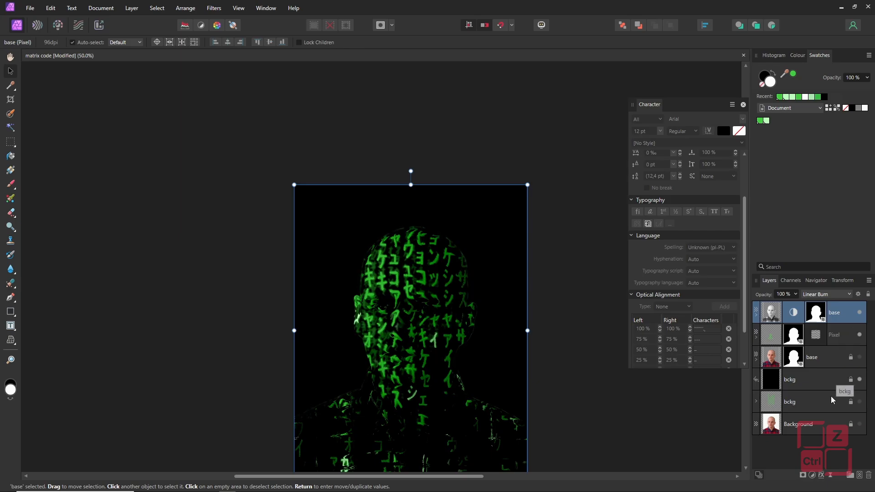
Unlock and show the background text group, move it above the black background layer and reposition it on the canvas.
scroll(853, 310, down, 3)
click(828, 402)
click(850, 402)
click(860, 402)
drag(829, 402, 829, 370)
mouse_move(495, 279)
mouse_down()
mouse_move(313, 271)
mouse_move(482, 252)
mouse_move(460, 255)
mouse_up()
Group the background characters, offset a duplicate of the group over the image and lower its opacity.
scroll(382, 314, down, 3)
shift+click(804, 399)
key(ctrl+g)
key(ctrl+j)
drag(520, 86, 457, 155)
drag(796, 295, 755, 308)
click(805, 402)
scroll(419, 307, up, 3)
Duplicate the black-and-white base layer and set the copy to Overlay at 13% opacity.
click(841, 321)
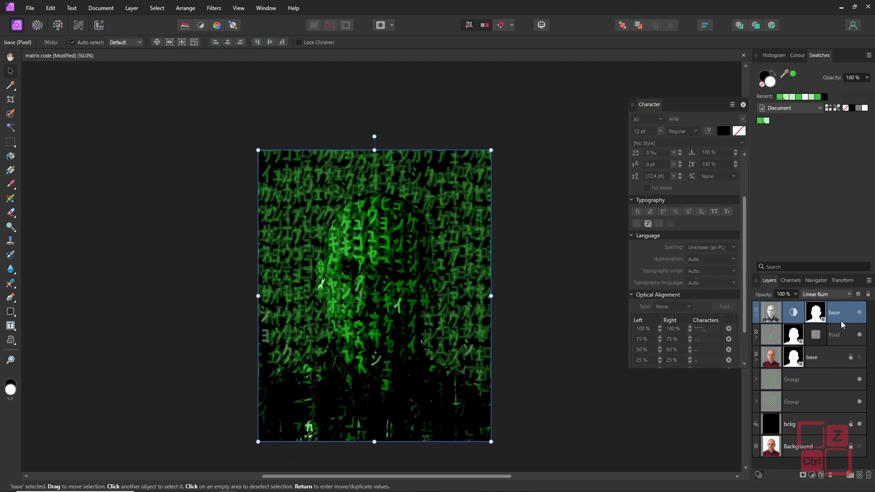
key(ctrl+j)
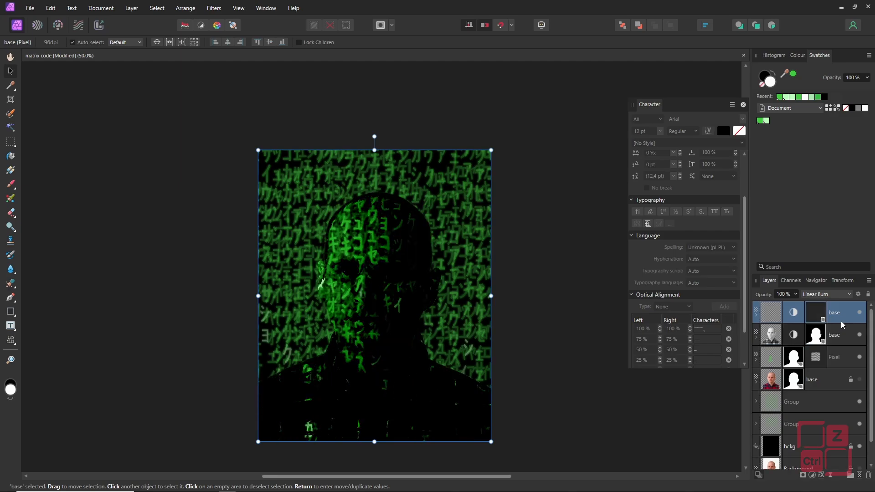
click(837, 294)
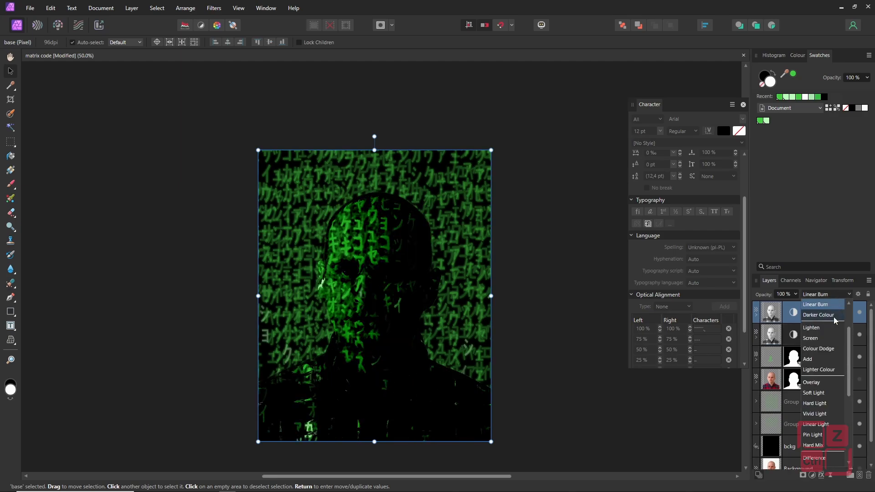
click(818, 384)
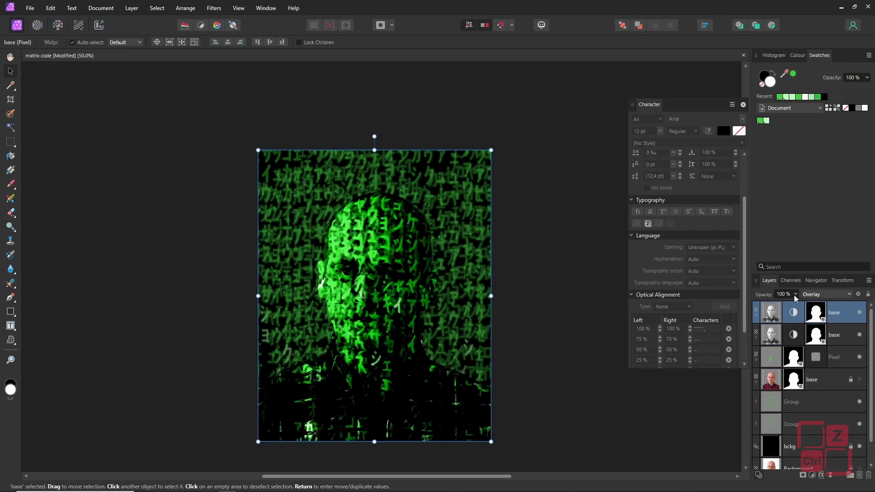
click(795, 294)
drag(796, 305, 740, 311)
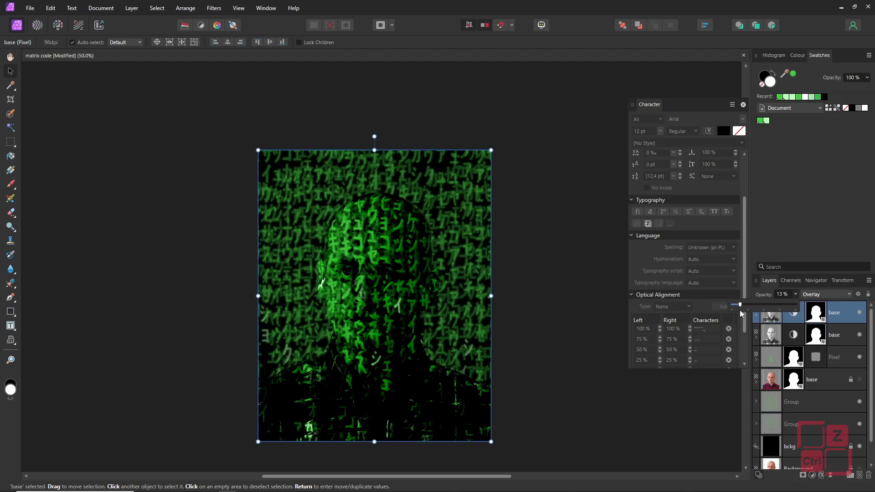
Raise the opacity of the upper background character group slightly.
click(733, 412)
scroll(769, 413, down, 1)
click(776, 382)
click(795, 294)
mouse_move(795, 304)
mouse_down()
mouse_move(822, 306)
mouse_move(801, 306)
mouse_up()
click(817, 381)
Duplicate the lower background character group and shift the copy over the image.
click(816, 401)
key(ctrl+j)
scroll(496, 288, down, 6)
drag(519, 185, 531, 216)
click(540, 224)
click(804, 382)
click(816, 421)
Reposition the uppermost background character group and reduce its opacity.
scroll(498, 304, up, 4)
click(812, 380)
drag(502, 188, 489, 176)
click(796, 294)
drag(800, 305, 782, 306)
Apply a live Gaussian Blur to the uppermost background character group.
click(829, 476)
click(806, 138)
drag(556, 422, 578, 421)
Move the blurred character group just above the black background and reduce its opacity to about 5%.
drag(836, 381, 823, 433)
click(816, 381)
click(813, 401)
click(816, 424)
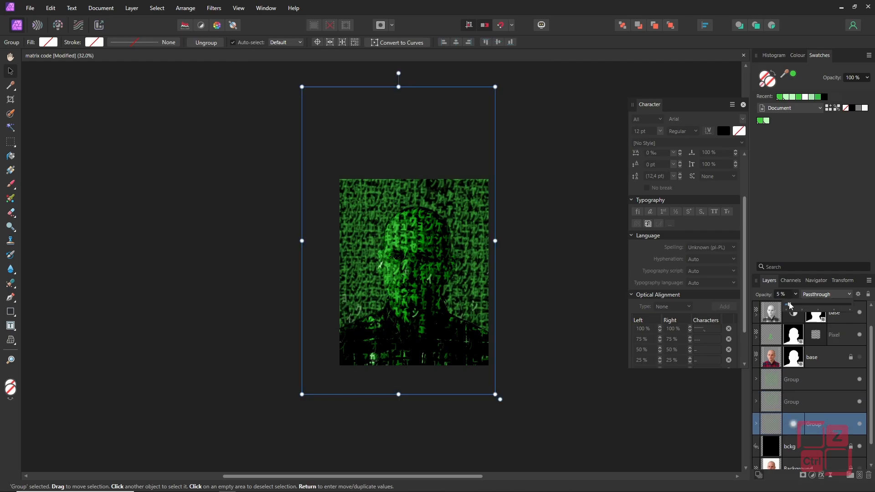
scroll(445, 177, up, 3)
drag(567, 331, 471, 333)
key(ctrl+z)
scroll(469, 354, down, 3)
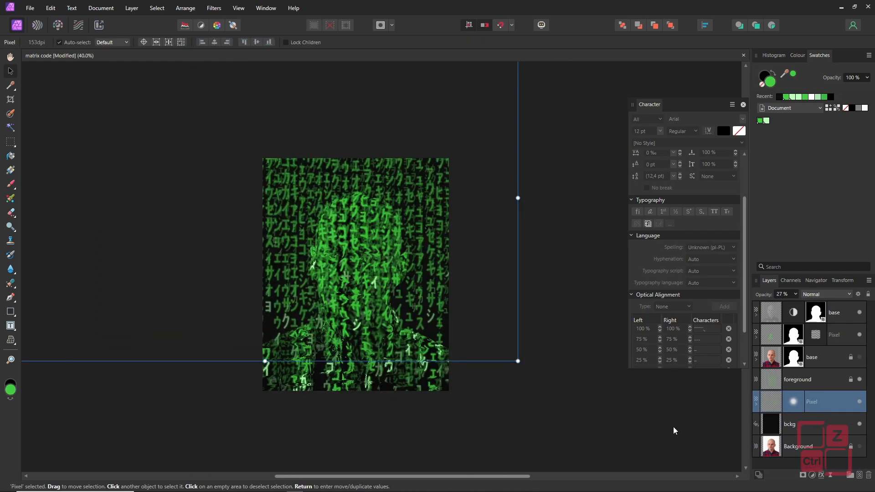
click(674, 427)
Unlock the foreground character layer and add a mask to it.
click(841, 382)
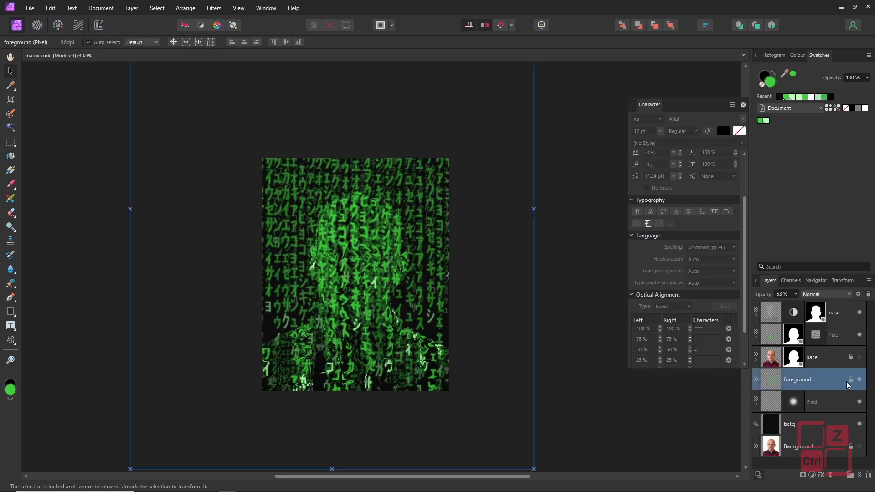
click(850, 379)
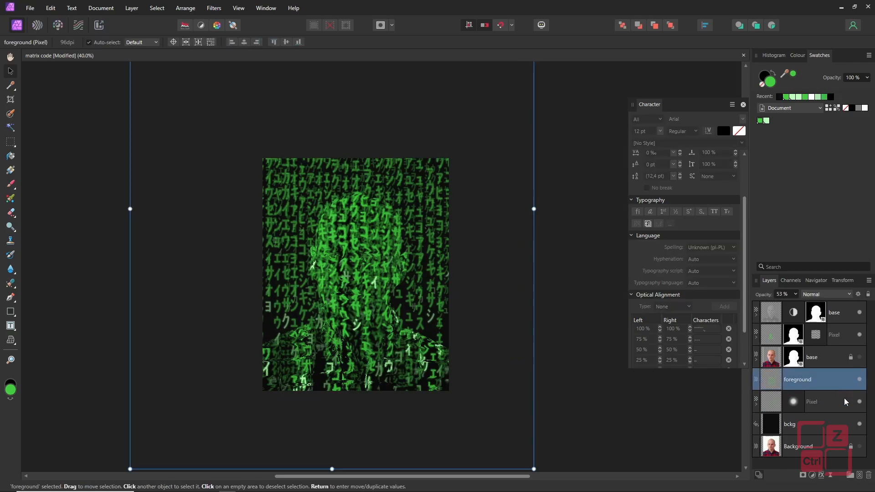
click(804, 475)
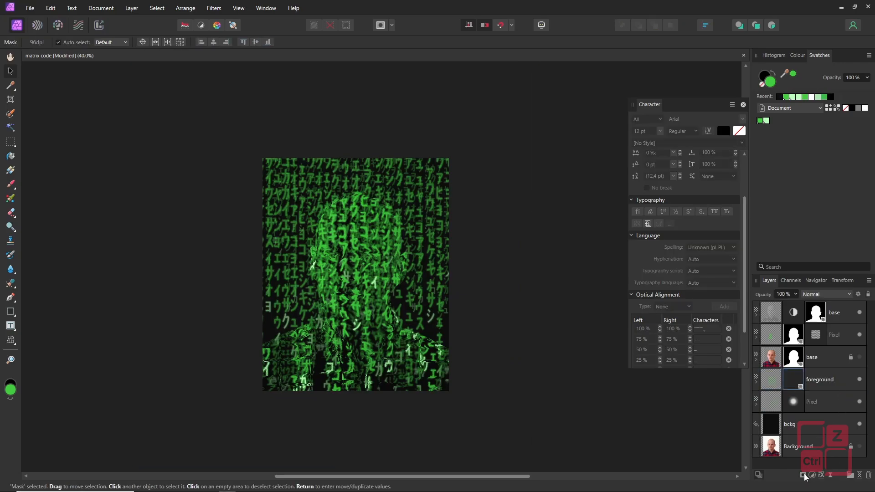
Draw a vertical linear gradient on the foreground layer's mask, from above the image down to the base of the neck.
click(13, 172)
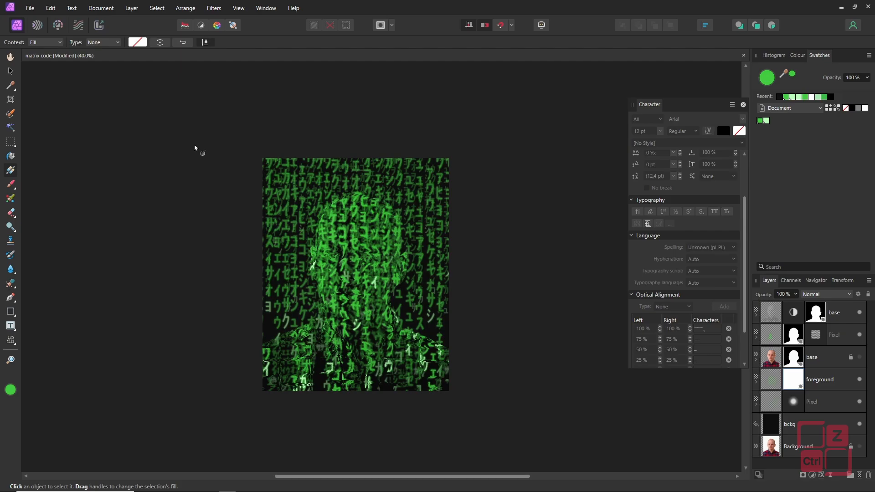
click(115, 42)
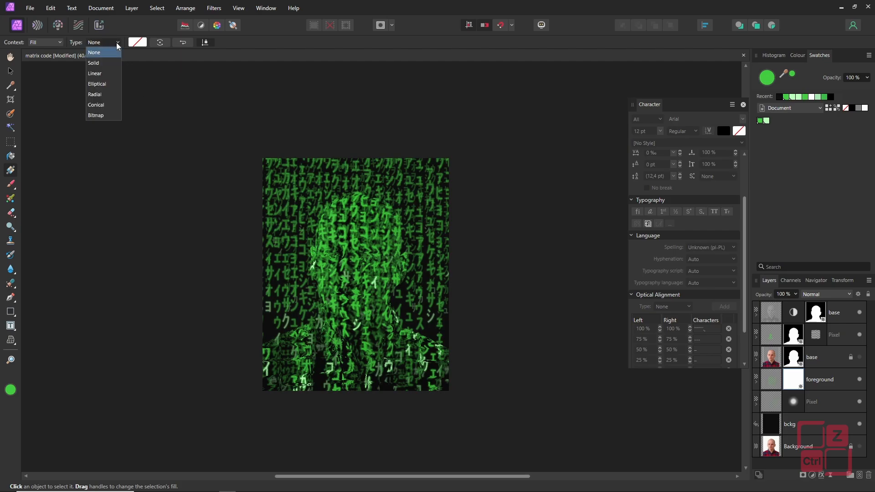
click(107, 73)
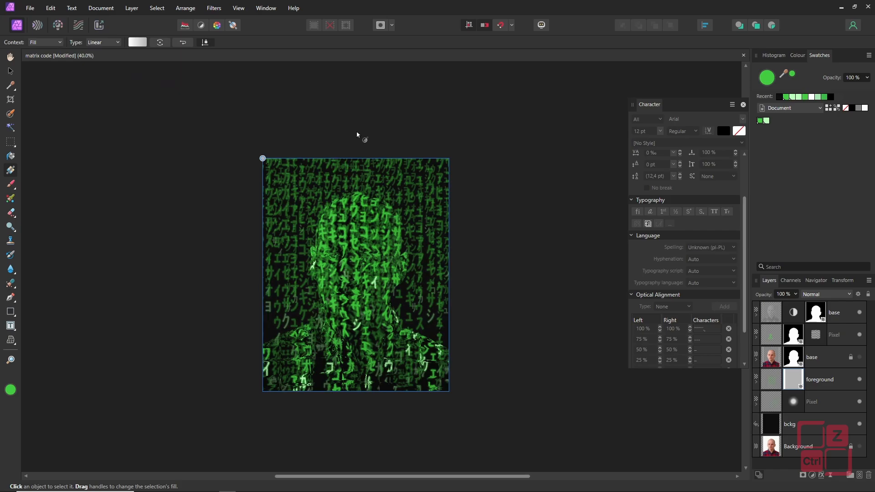
drag(356, 131, 355, 334)
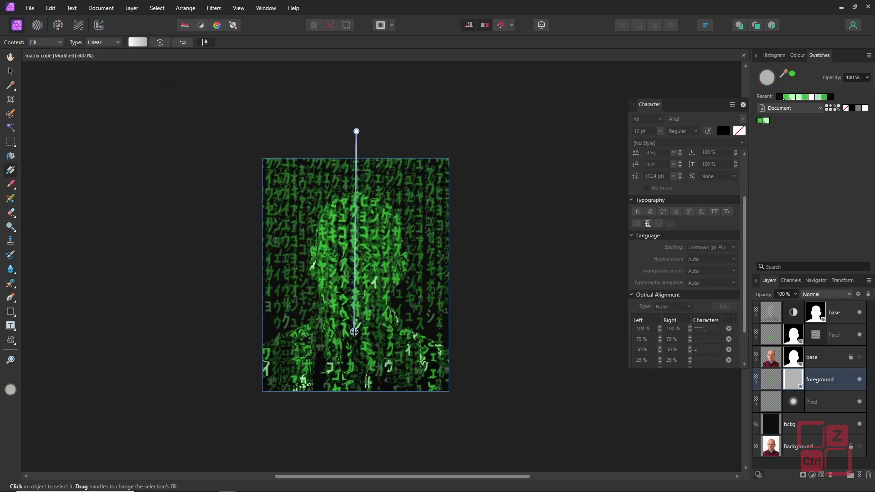
Colour the foreground mask gradient black above and white below, and shorten it to run from the image's upper edge to the neck.
click(356, 131)
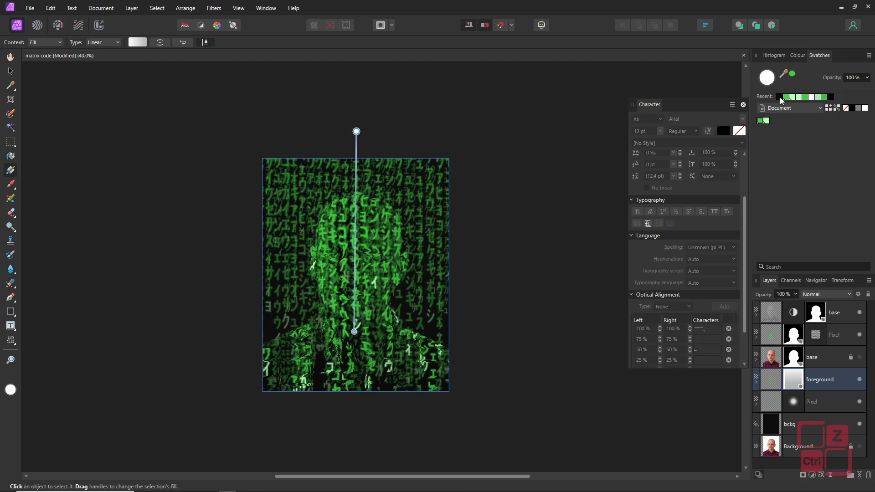
click(780, 97)
click(355, 332)
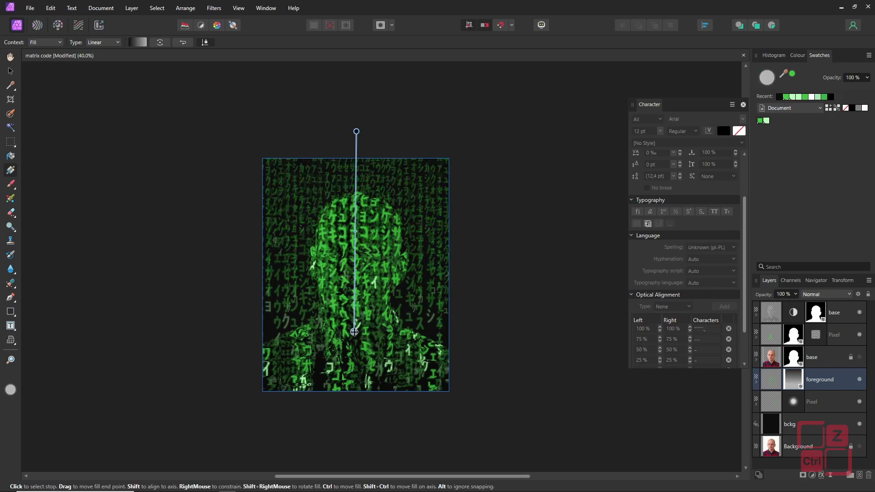
click(812, 97)
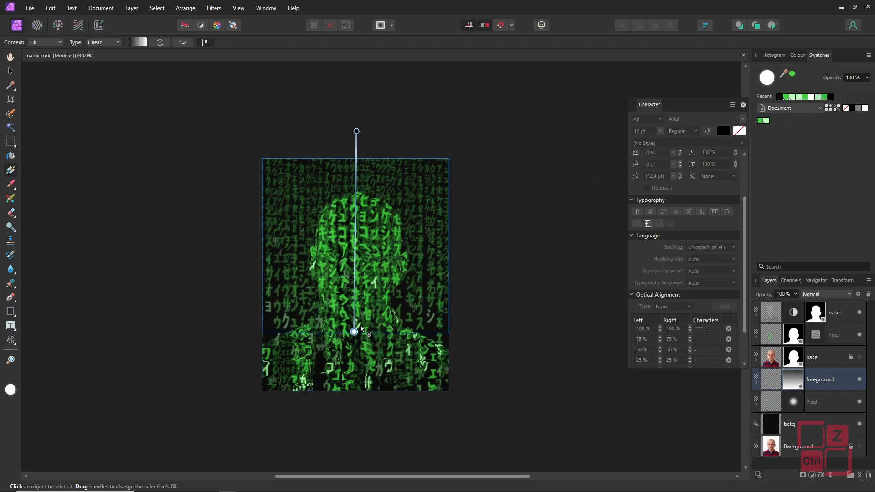
drag(354, 331, 355, 311)
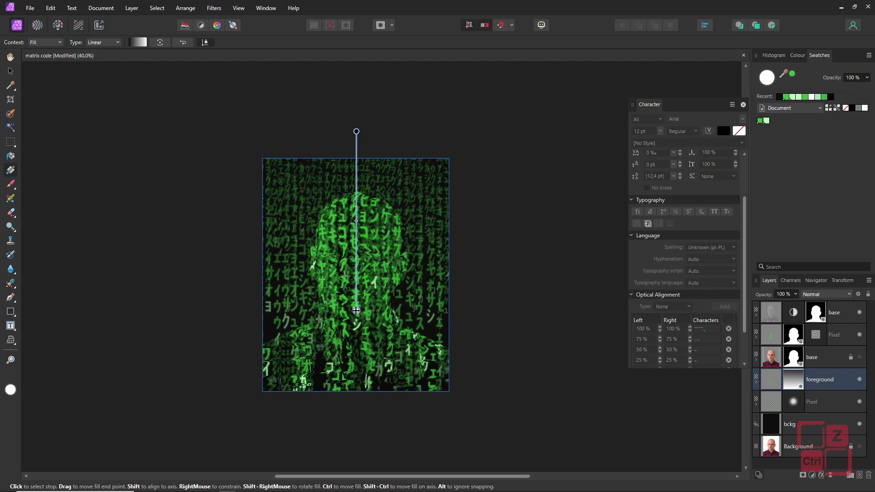
drag(357, 131, 358, 159)
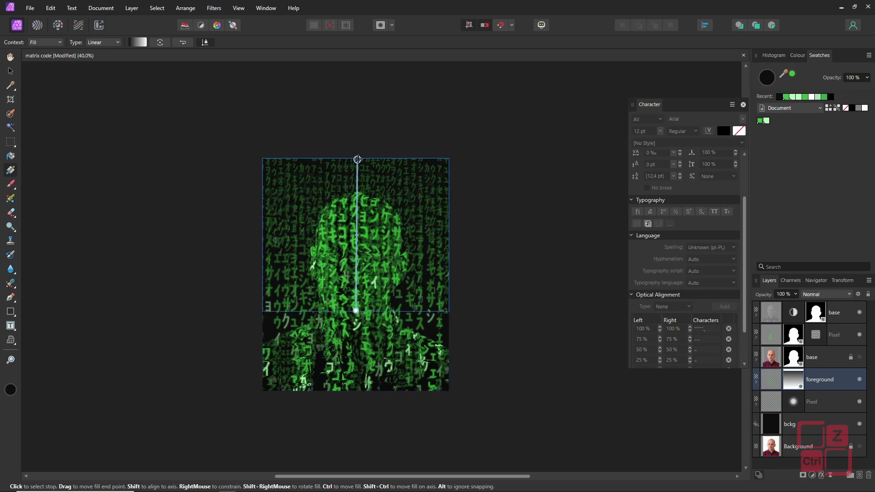
Add a mask to the blurred Pixel layer and draw a vertical linear gradient on it from above the image to the neck.
click(822, 404)
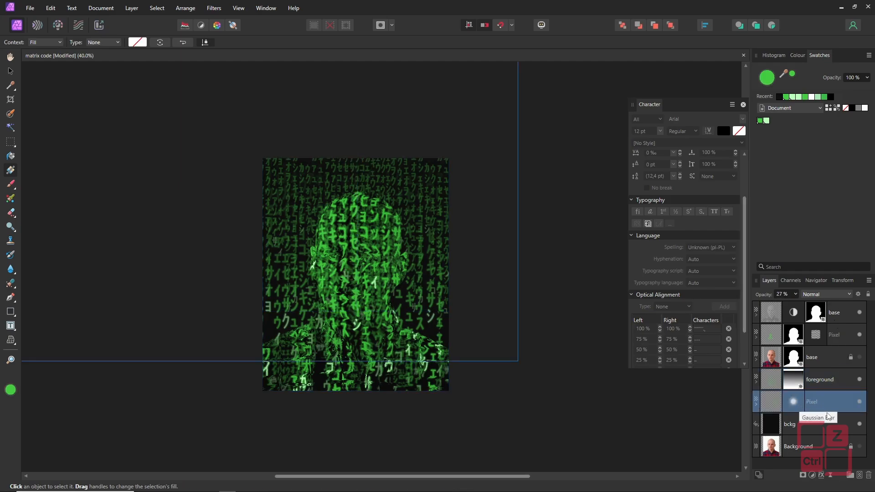
click(805, 476)
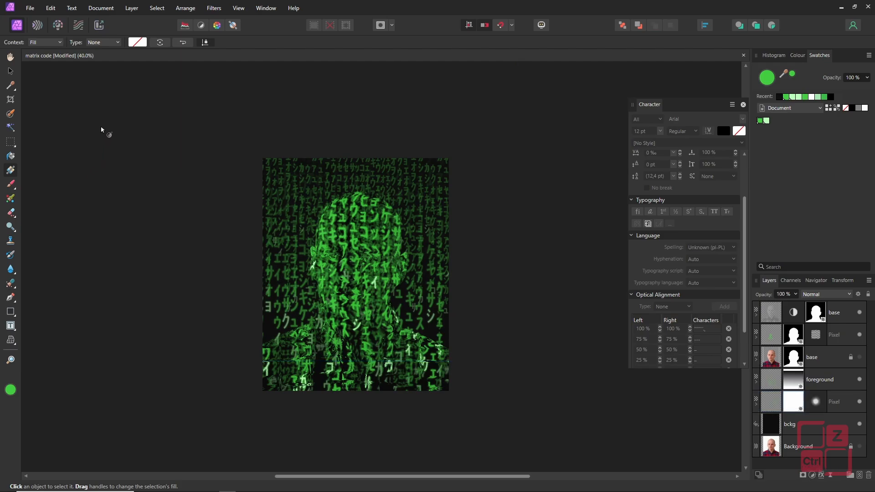
click(114, 42)
click(104, 75)
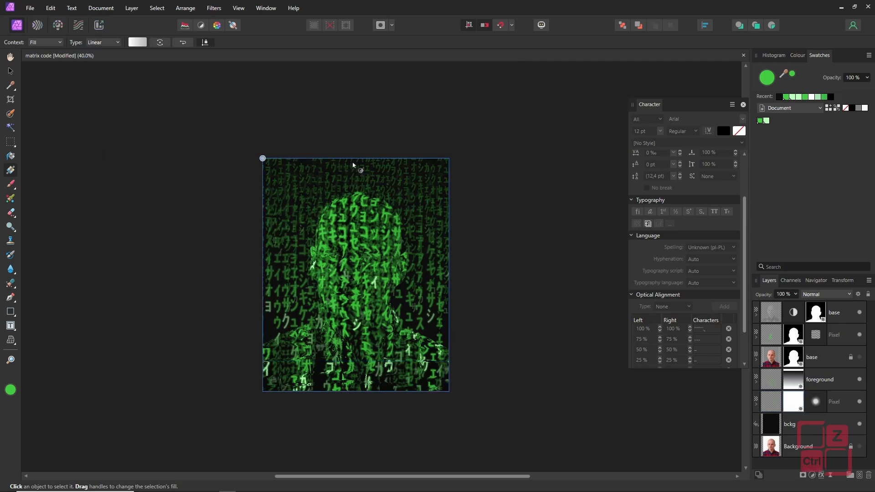
drag(355, 142, 356, 328)
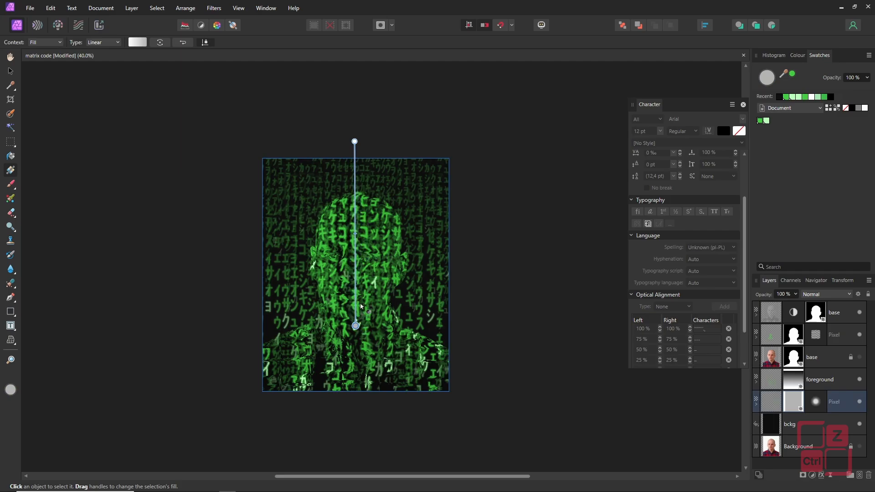
Set the blurred layer's mask gradient to black at its upper end and lengthen it both upward and downward.
click(354, 142)
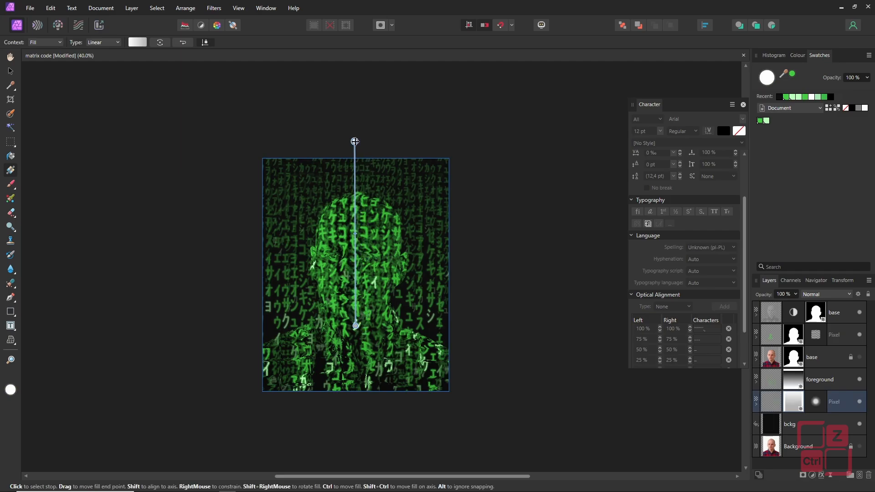
click(832, 97)
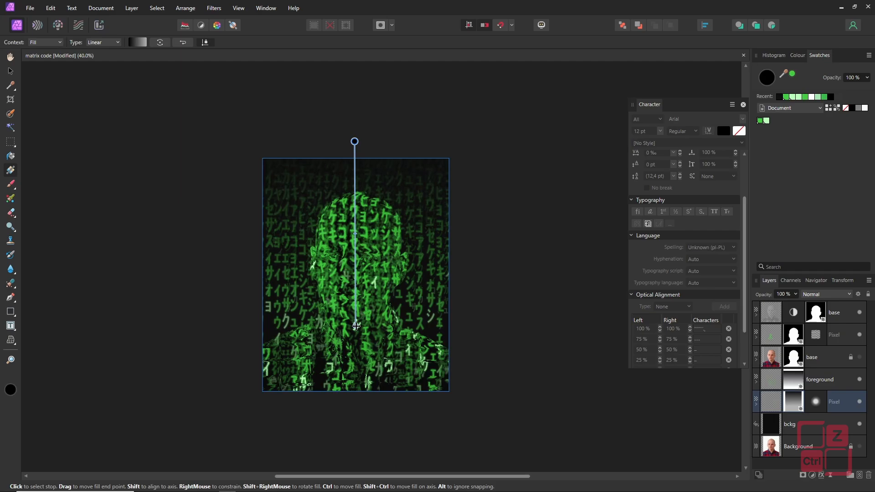
drag(357, 326, 357, 351)
drag(355, 142, 357, 100)
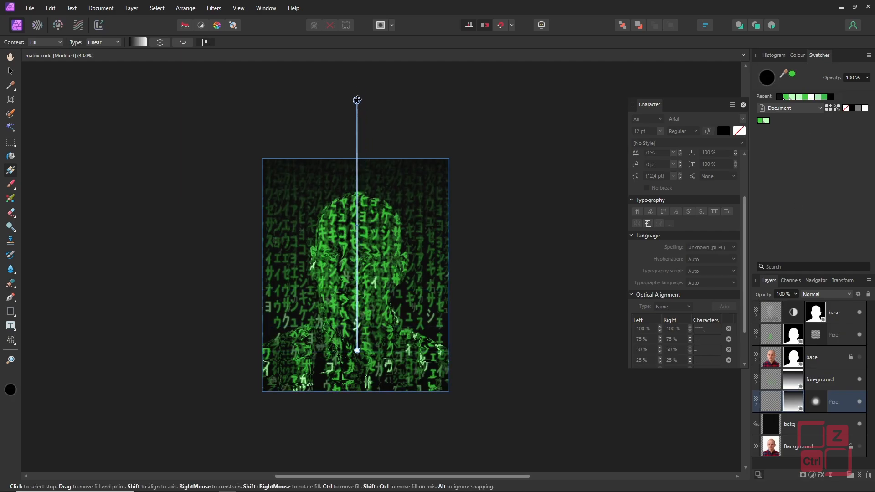
key(v)
click(387, 205)
scroll(386, 207, up, 2)
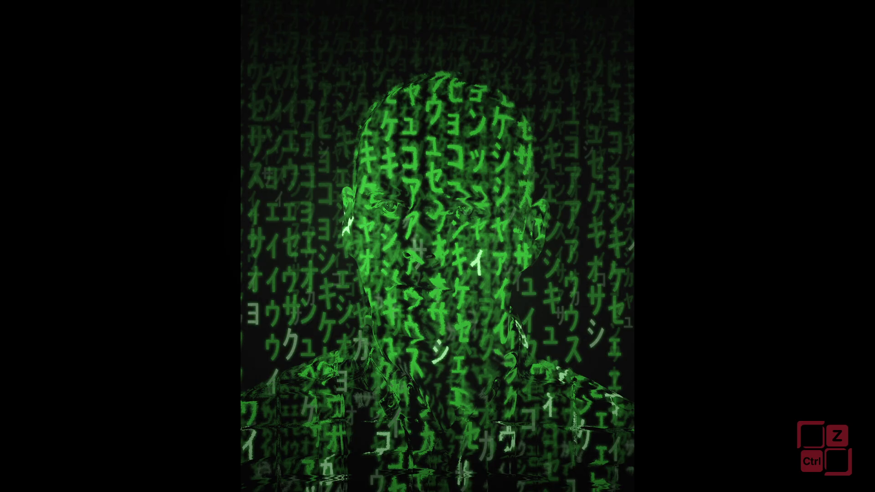